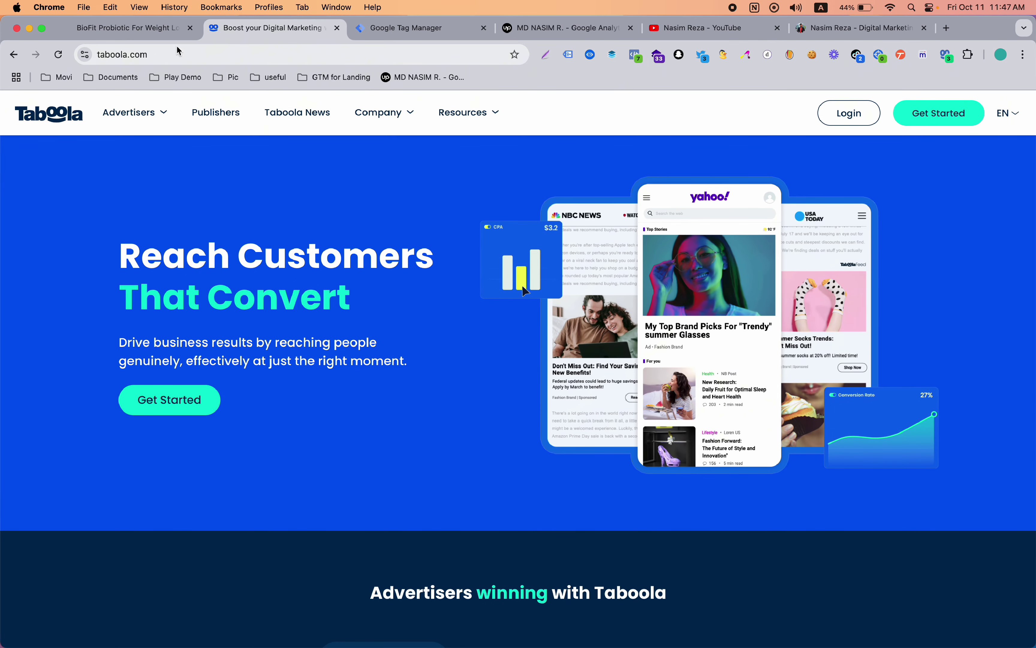
Step: Look over the MitoBoost landing page and the personal portfolio site
{"action": "left_click", "coordinate": [164, 31]}
{"action": "scroll", "coordinate": [387, 150], "scroll_direction": "down", "scroll_amount": 15}
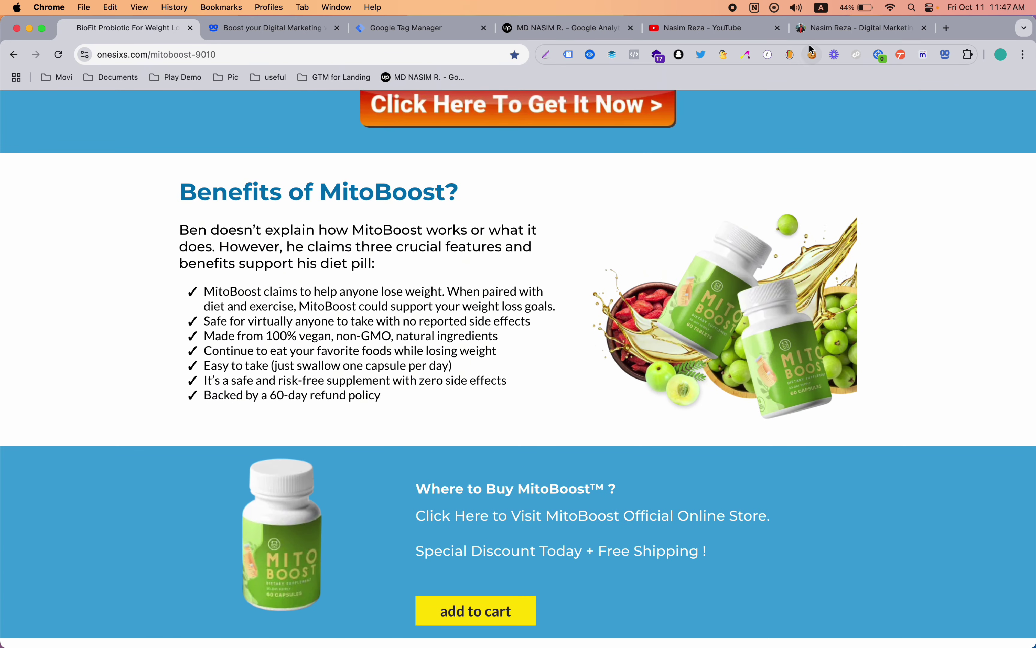
{"action": "left_click", "coordinate": [819, 31]}
{"action": "scroll", "coordinate": [649, 216], "scroll_direction": "down", "scroll_amount": 2}
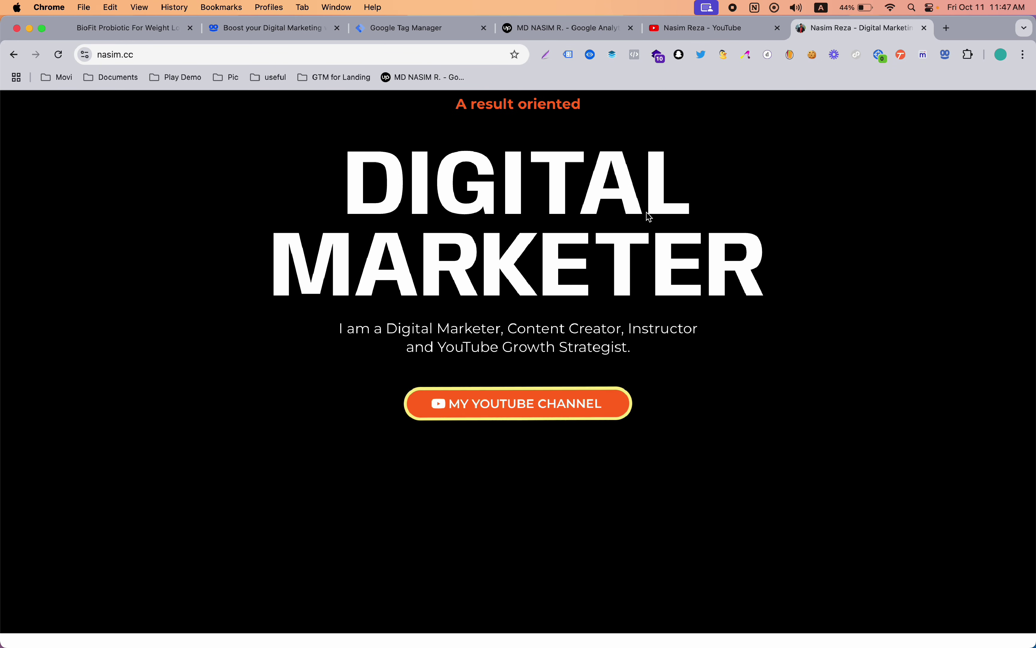
{"action": "scroll", "coordinate": [649, 216], "scroll_direction": "up", "scroll_amount": 2}
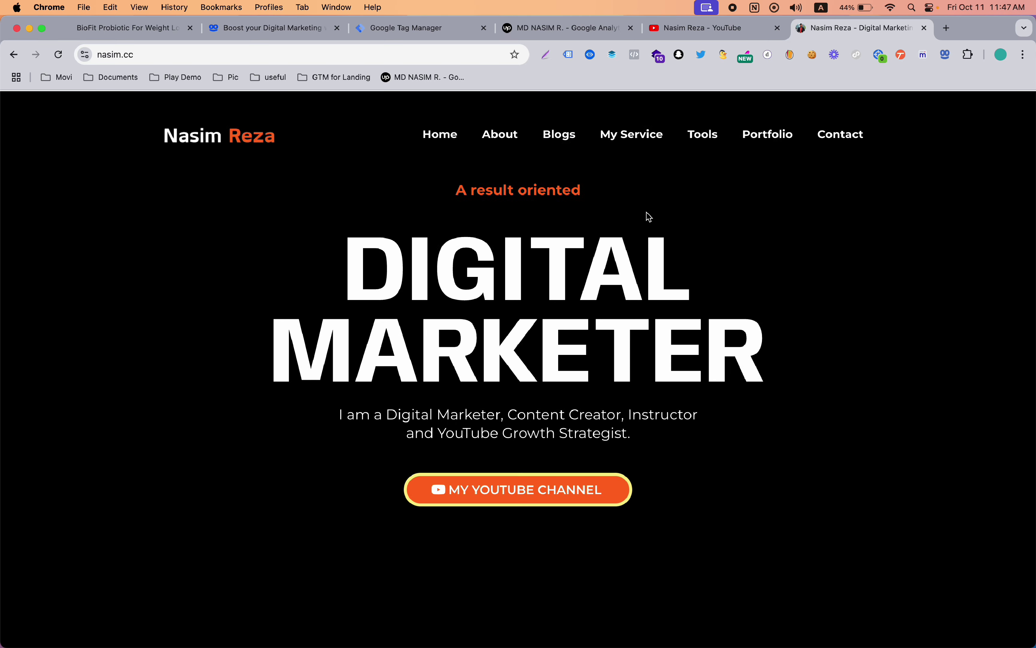
Step: Browse the YouTube channel page, then settle on the Upwork freelancer profile
{"action": "left_click", "coordinate": [688, 36]}
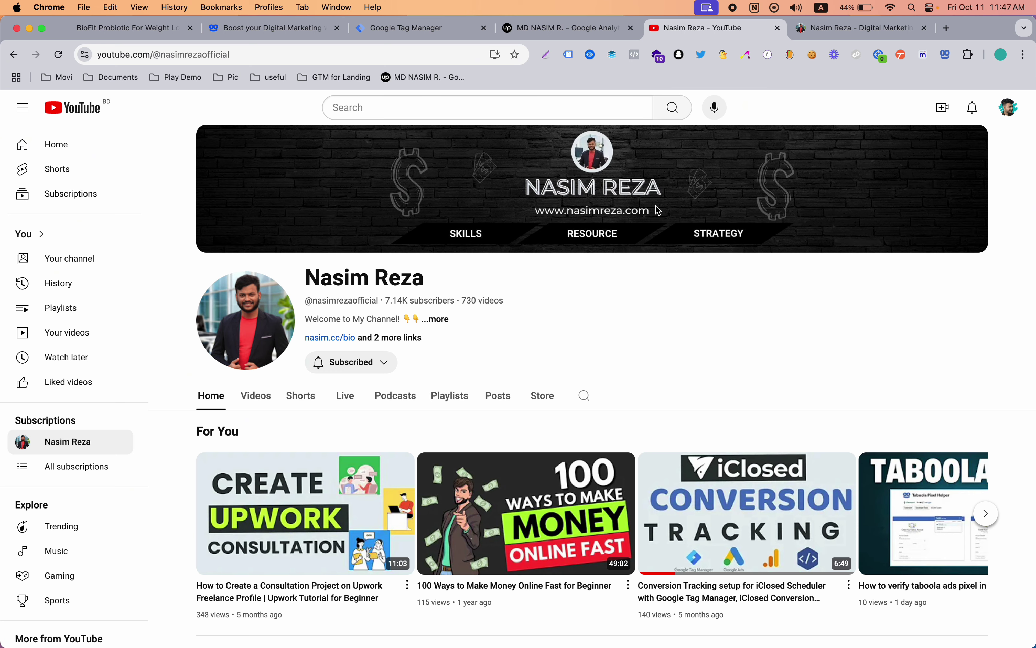
{"action": "scroll", "coordinate": [658, 209], "scroll_direction": "down", "scroll_amount": 3}
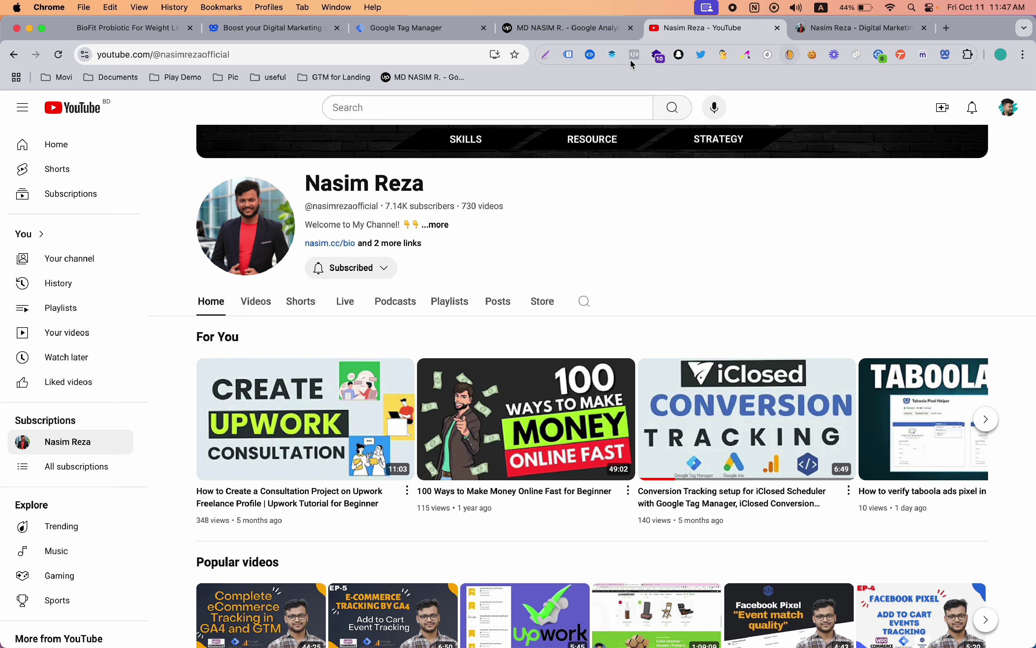
{"action": "left_click", "coordinate": [825, 36]}
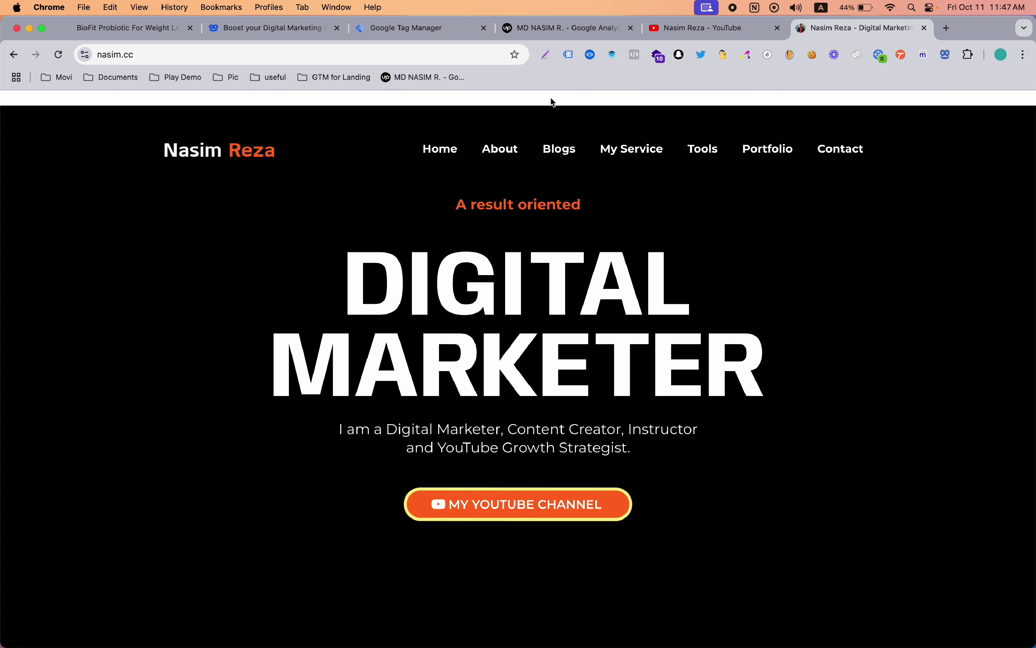
{"action": "left_click", "coordinate": [566, 29]}
{"action": "mouse_move", "coordinate": [482, 151]}
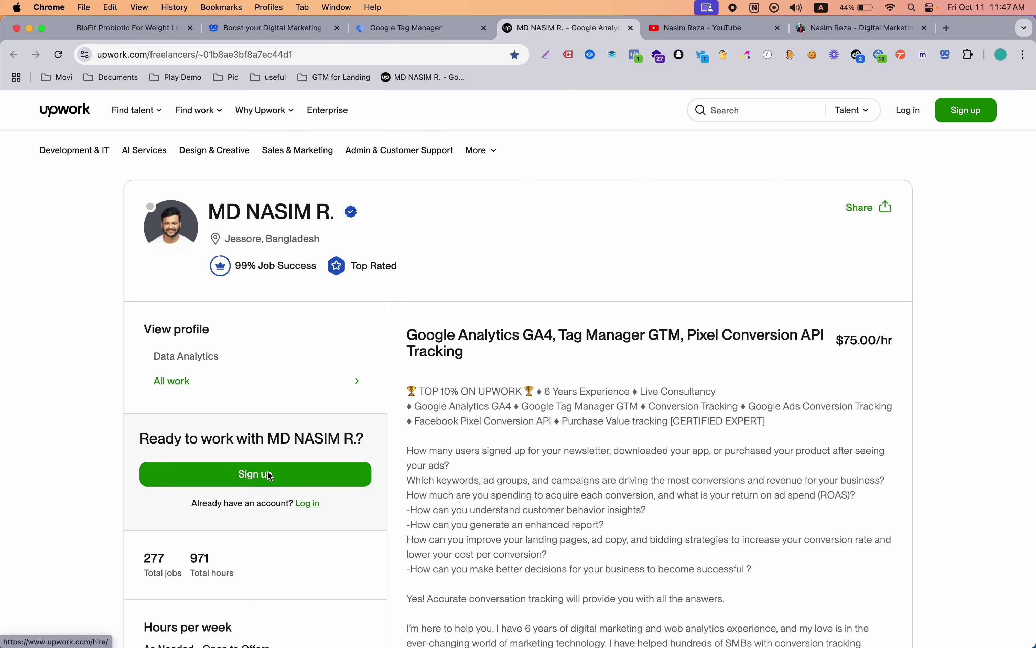
{"action": "scroll", "coordinate": [474, 284], "scroll_direction": "down", "scroll_amount": 3}
{"action": "scroll", "coordinate": [474, 285], "scroll_direction": "up", "scroll_amount": 3}
{"action": "scroll", "coordinate": [475, 286], "scroll_direction": "down", "scroll_amount": 1}
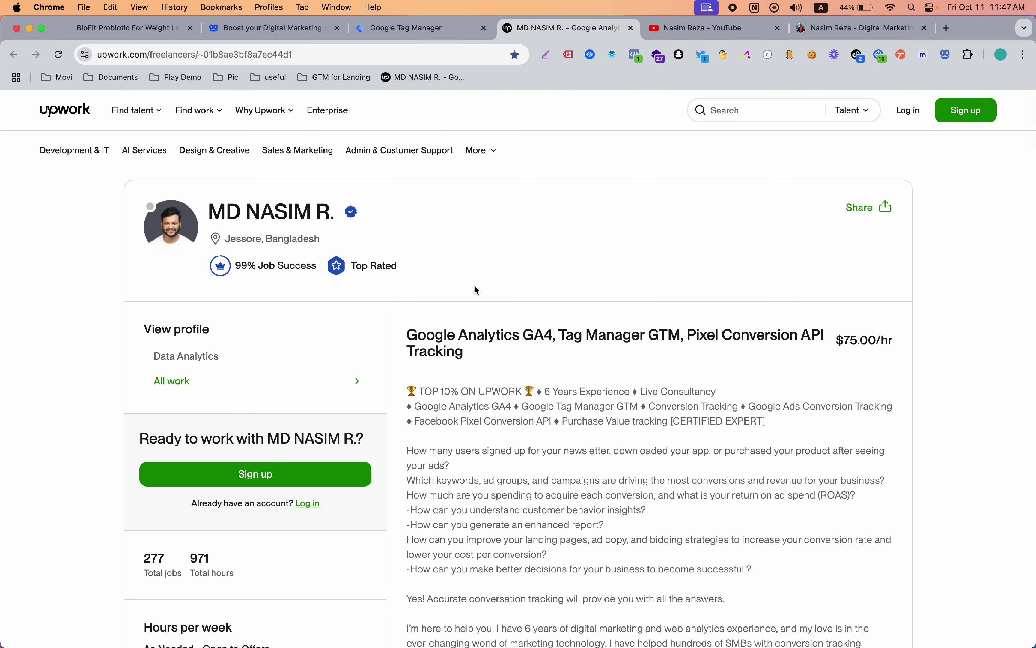
{"action": "scroll", "coordinate": [478, 290], "scroll_direction": "down", "scroll_amount": 3}
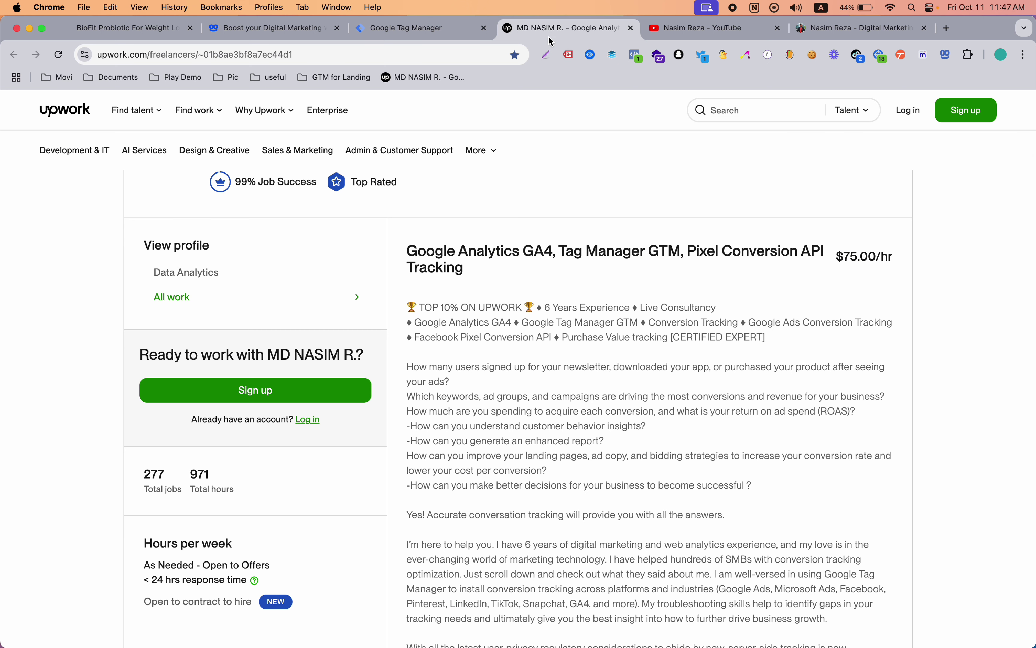
Step: Back in the GTM tag list, select and delete the MediaGo Pixel tag
{"action": "left_click", "coordinate": [427, 26]}
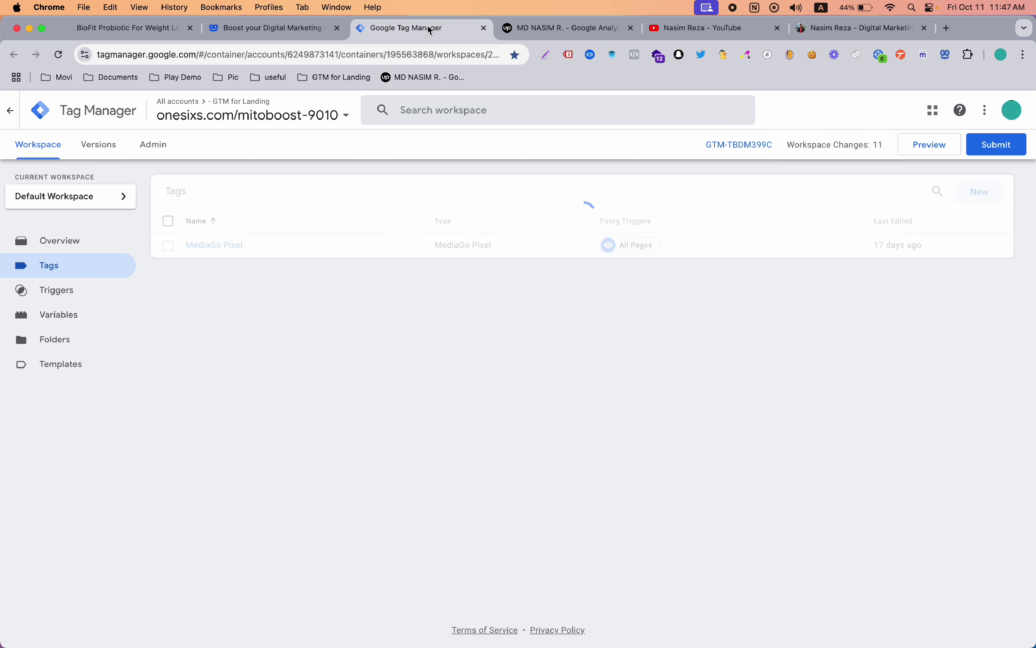
{"action": "left_click", "coordinate": [287, 28]}
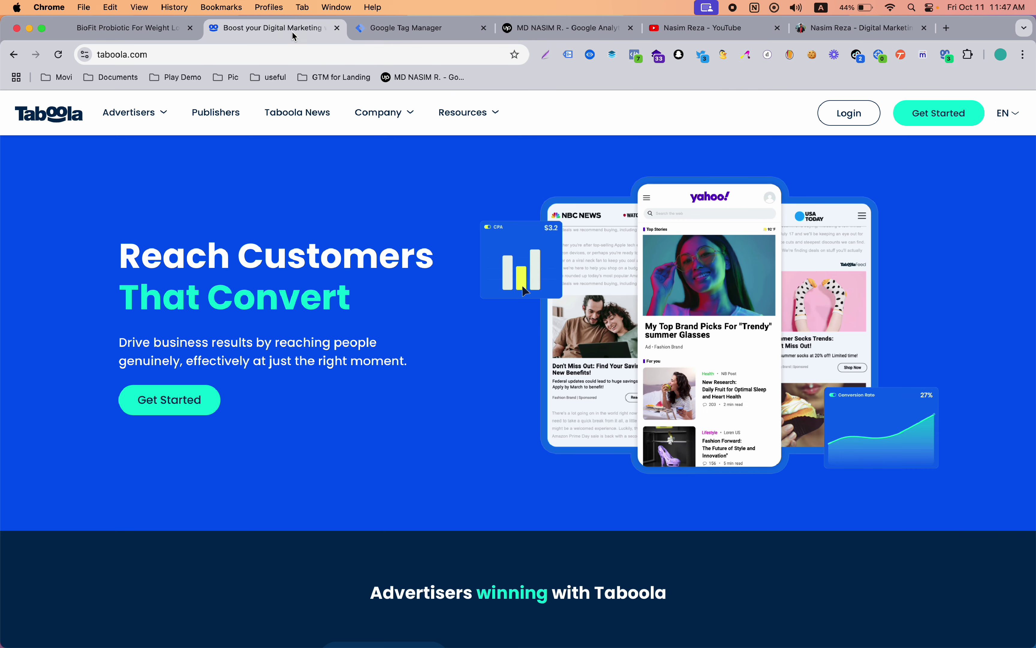
{"action": "left_click", "coordinate": [408, 38]}
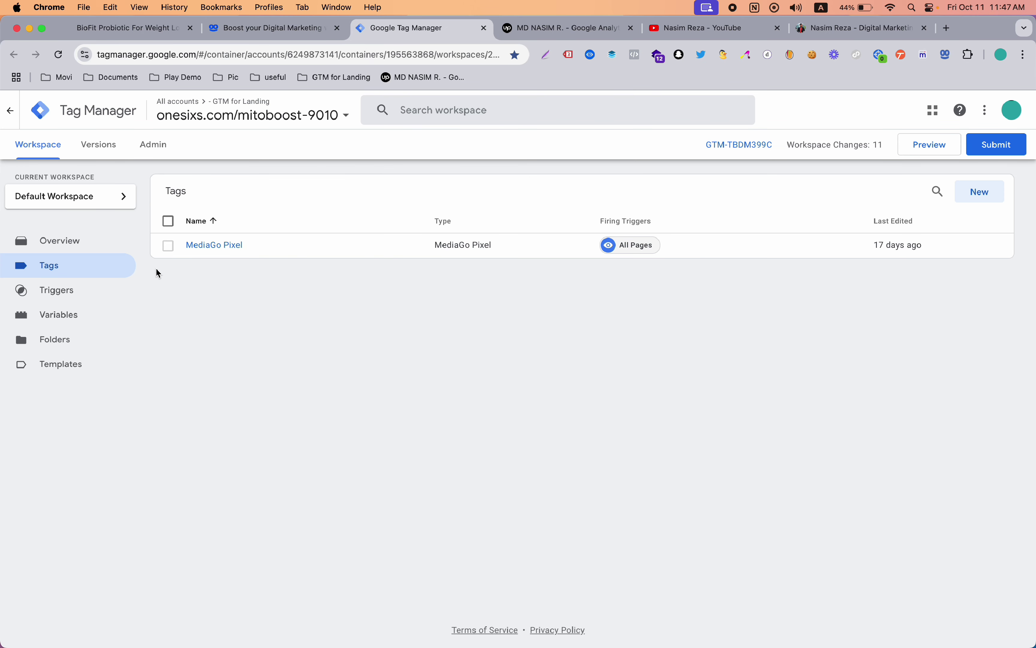
{"action": "left_click", "coordinate": [167, 247]}
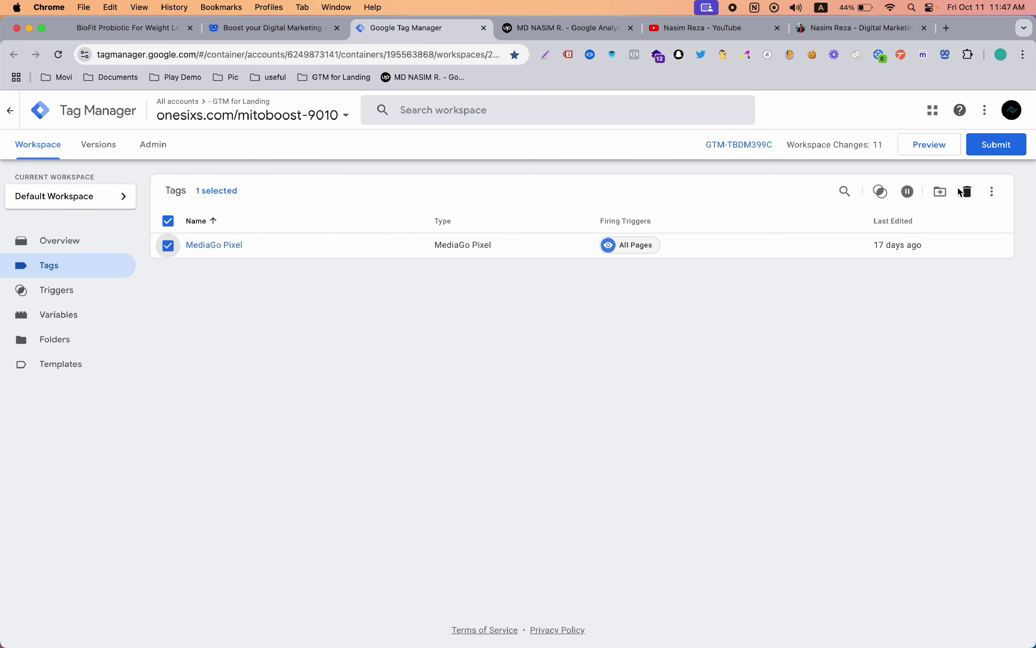
{"action": "left_click", "coordinate": [969, 194]}
{"action": "left_click", "coordinate": [630, 250]}
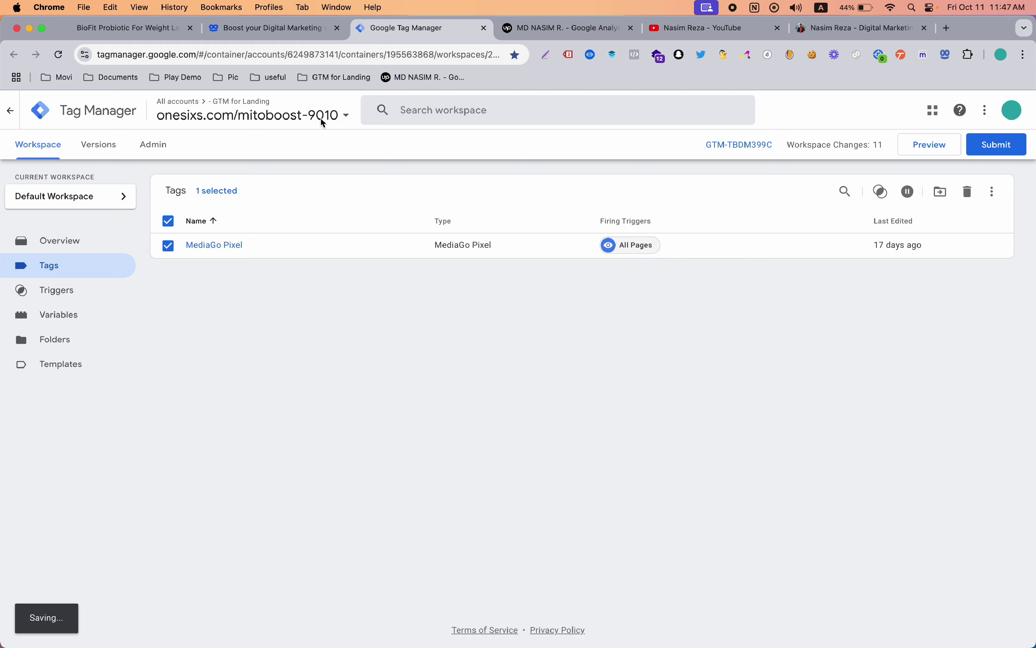
Step: Scroll through the MitoBoost landing page, then look over the Taboola homepage
{"action": "left_click", "coordinate": [145, 33]}
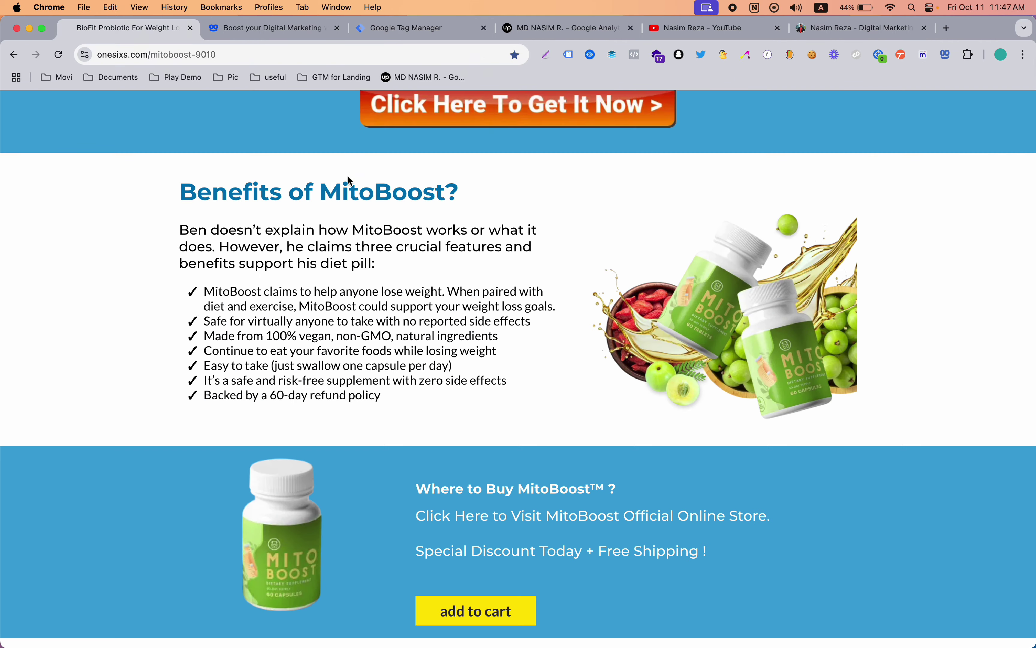
{"action": "scroll", "coordinate": [350, 182], "scroll_direction": "up", "scroll_amount": 10}
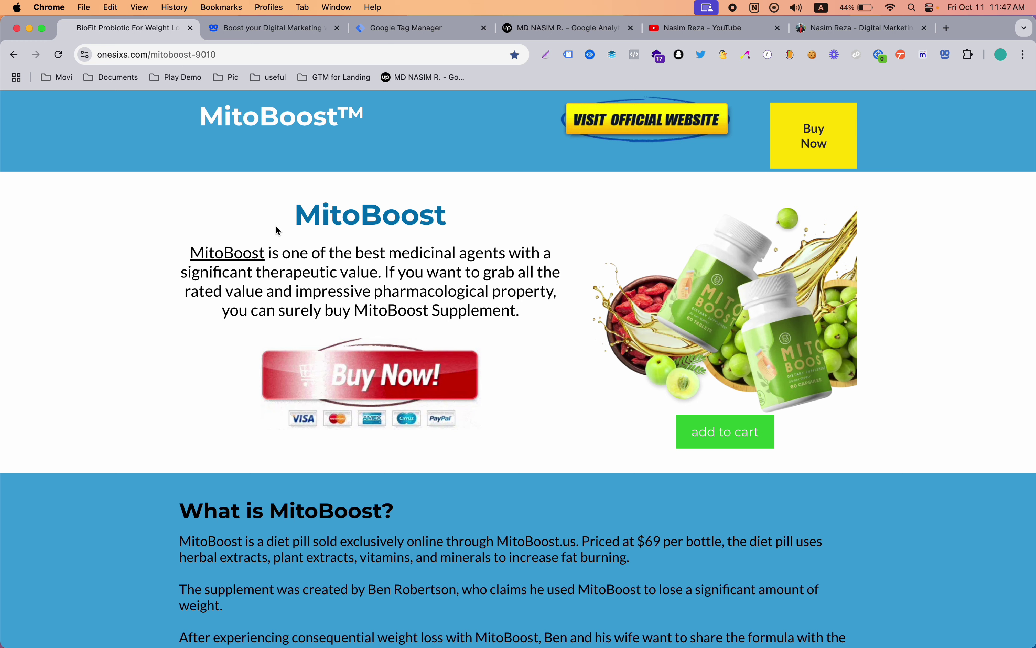
{"action": "left_click", "coordinate": [248, 28]}
{"action": "mouse_move", "coordinate": [379, 112]}
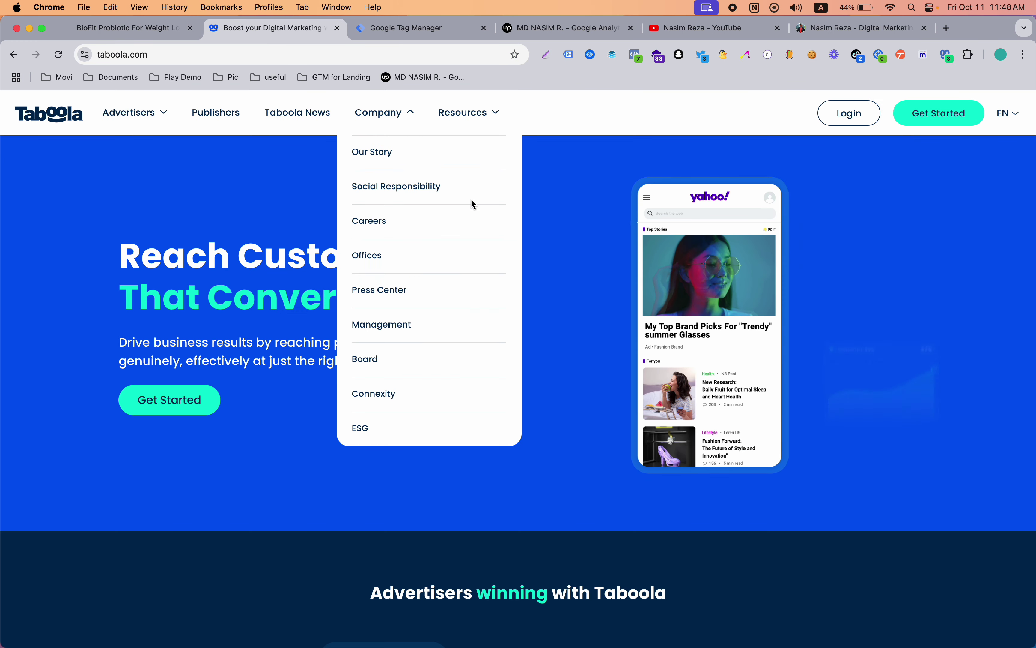
{"action": "scroll", "coordinate": [280, 239], "scroll_direction": "down", "scroll_amount": 2}
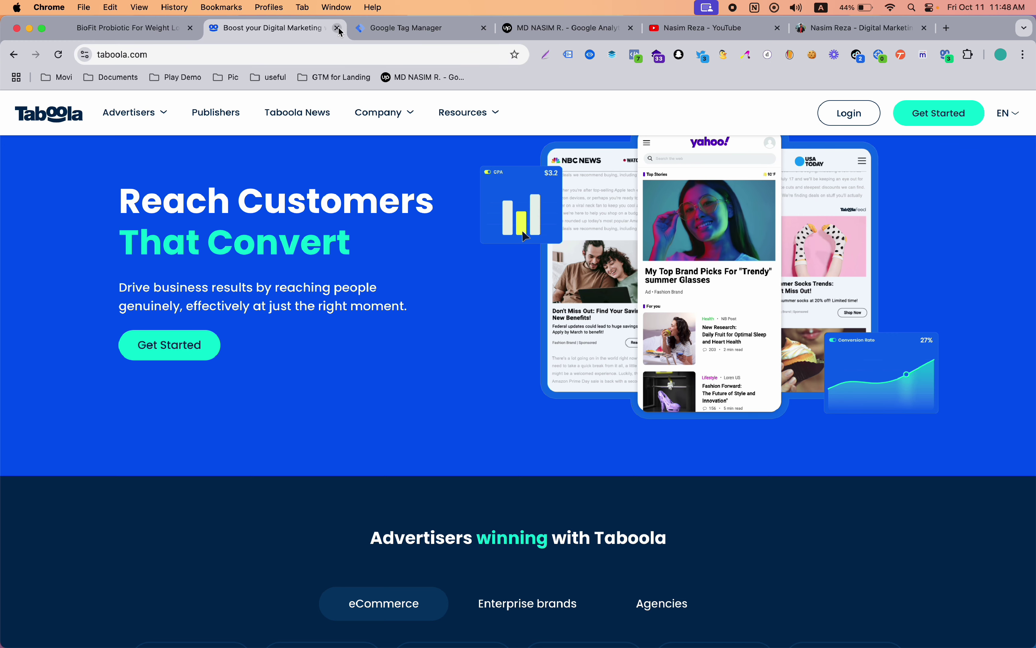
Step: Start a new tag, search tag types for 'tab', and go to the Community Template Gallery
{"action": "left_click", "coordinate": [406, 28]}
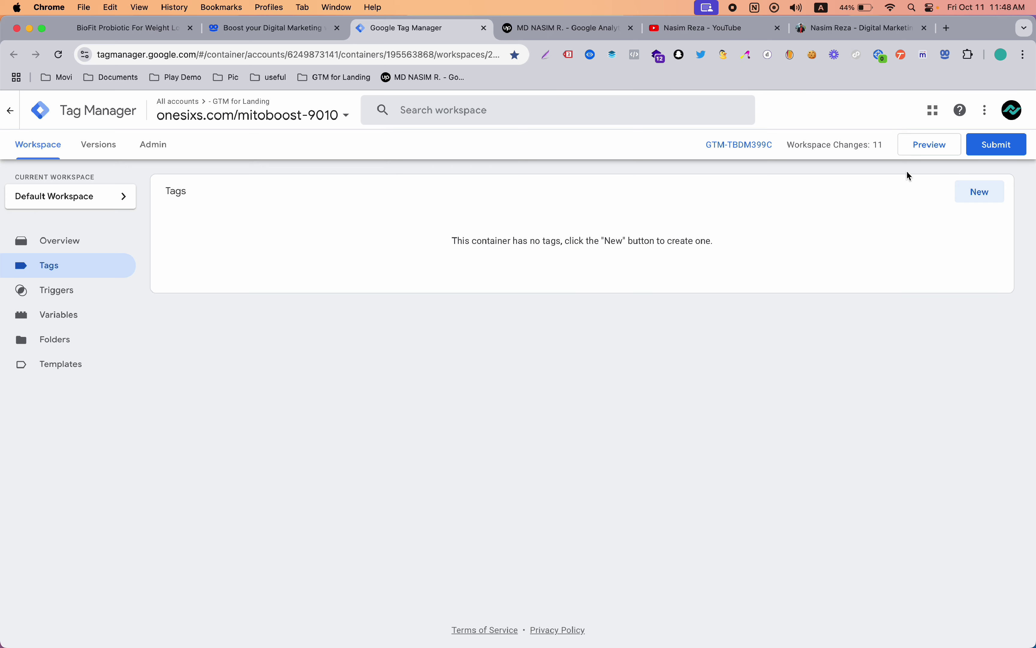
{"action": "left_click", "coordinate": [977, 191]}
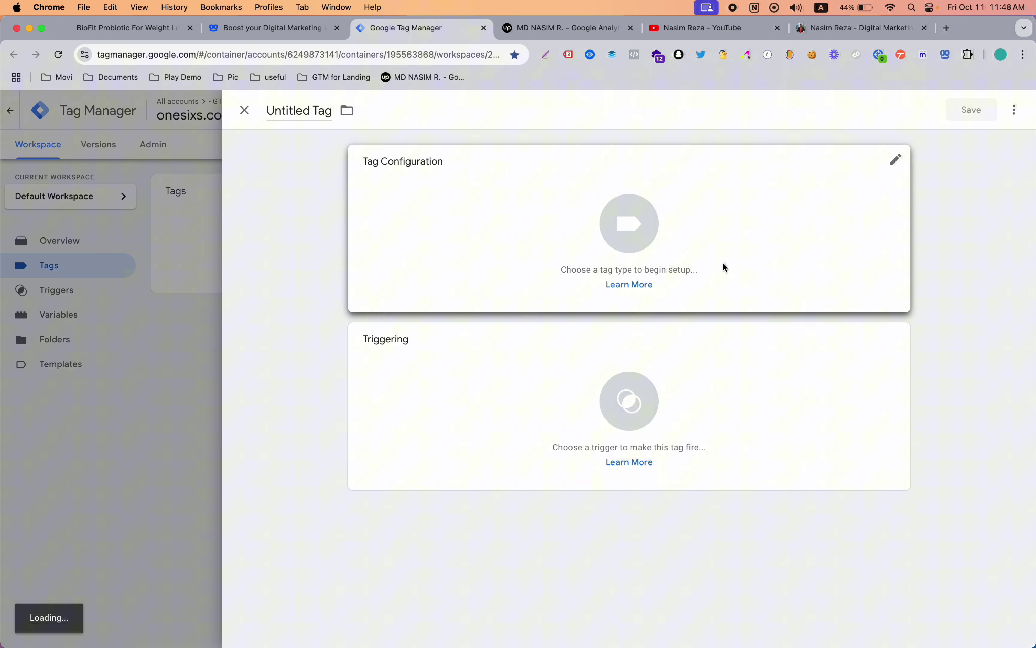
{"action": "left_click", "coordinate": [722, 264]}
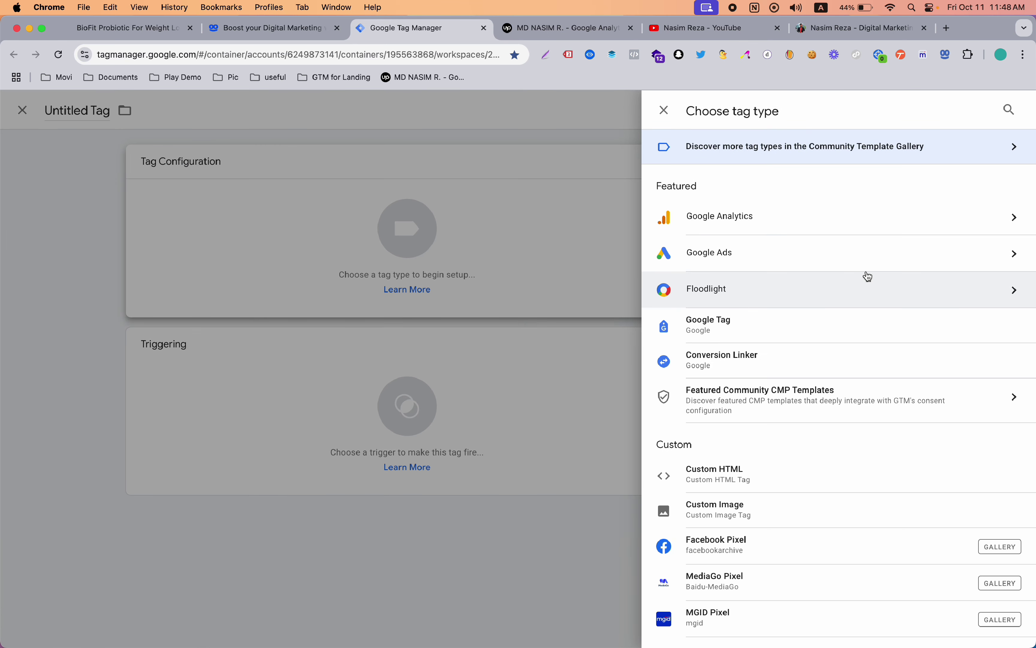
{"action": "scroll", "coordinate": [870, 276], "scroll_direction": "down", "scroll_amount": 5}
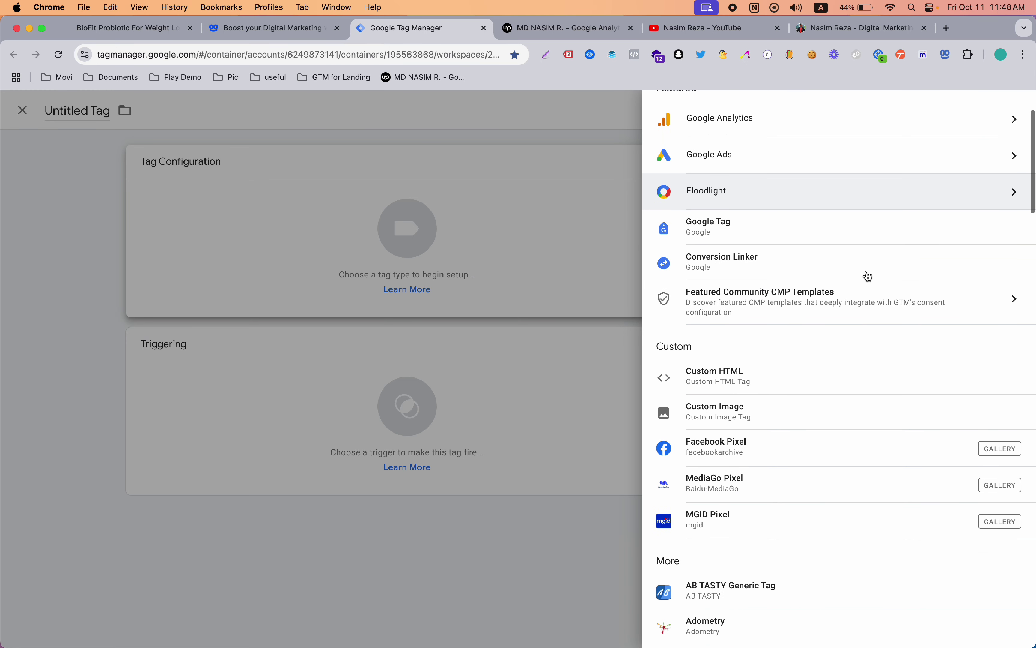
{"action": "scroll", "coordinate": [869, 276], "scroll_direction": "up", "scroll_amount": 5}
{"action": "left_click", "coordinate": [1012, 110]}
{"action": "type", "text": "tab"}
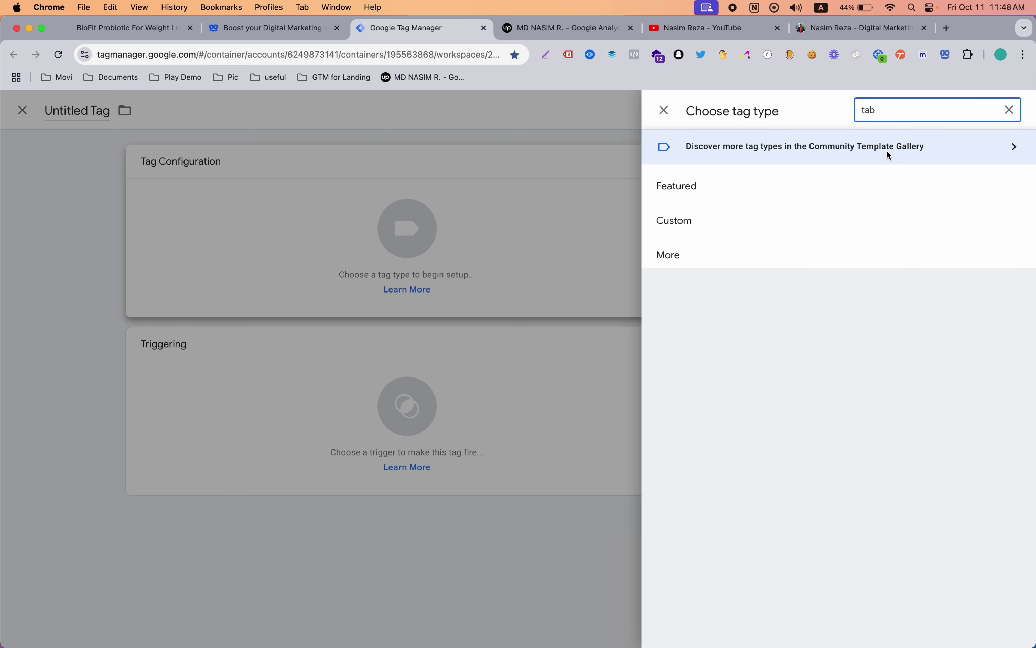
{"action": "left_click", "coordinate": [862, 147]}
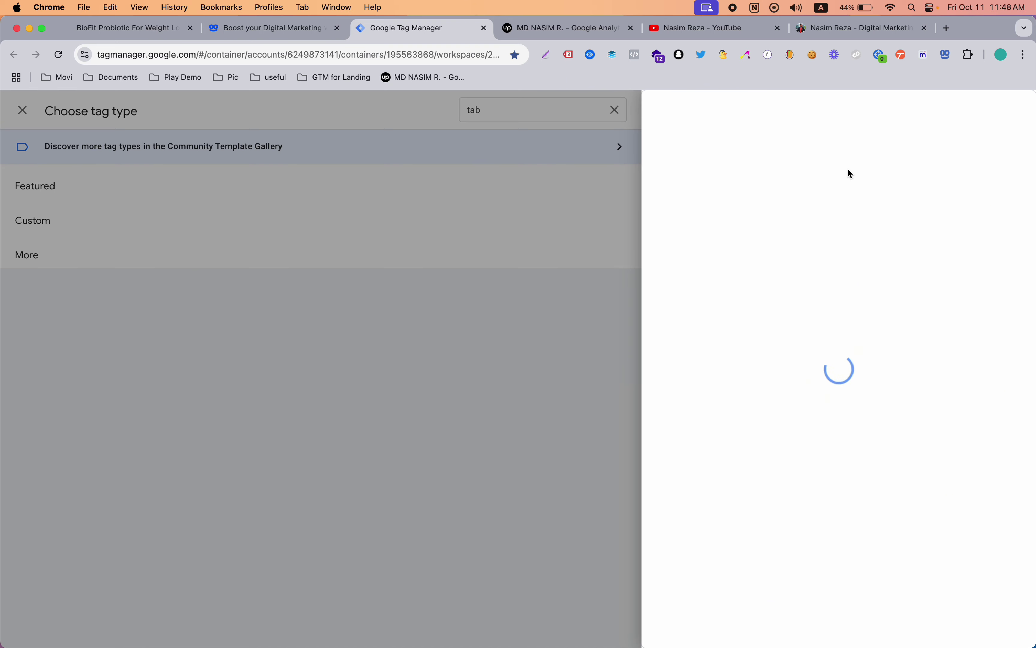
Step: Search the gallery for 'tab' and add the Taboola Pixel template to the workspace
{"action": "left_click", "coordinate": [1011, 109]}
{"action": "type", "text": "taboo"}
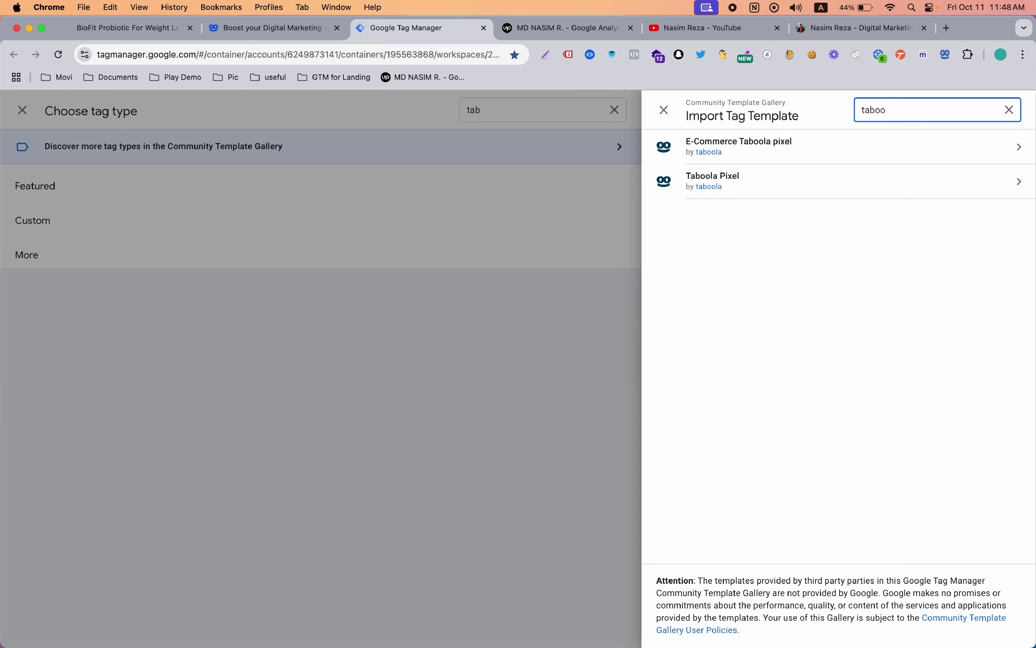
{"action": "left_click", "coordinate": [770, 178]}
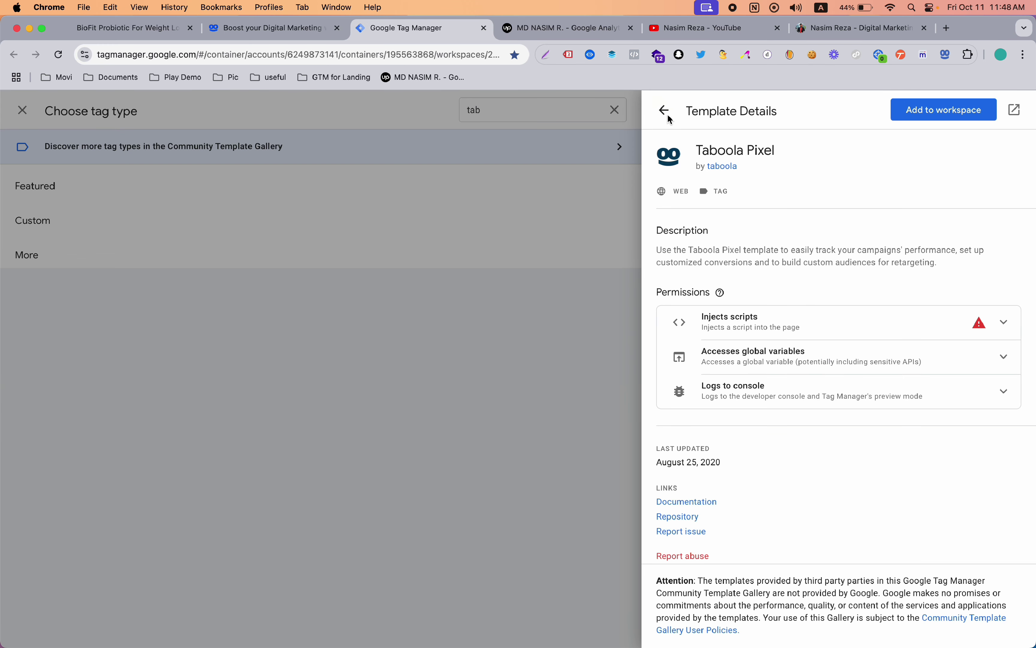
{"action": "left_click", "coordinate": [668, 116]}
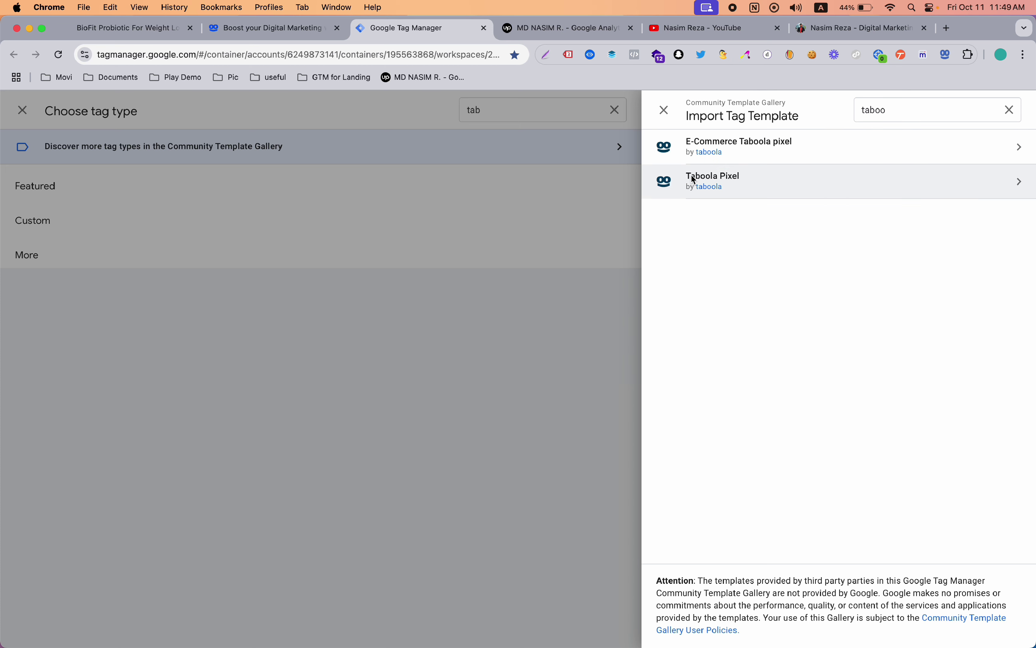
{"action": "left_click", "coordinate": [738, 180]}
{"action": "left_click", "coordinate": [911, 123]}
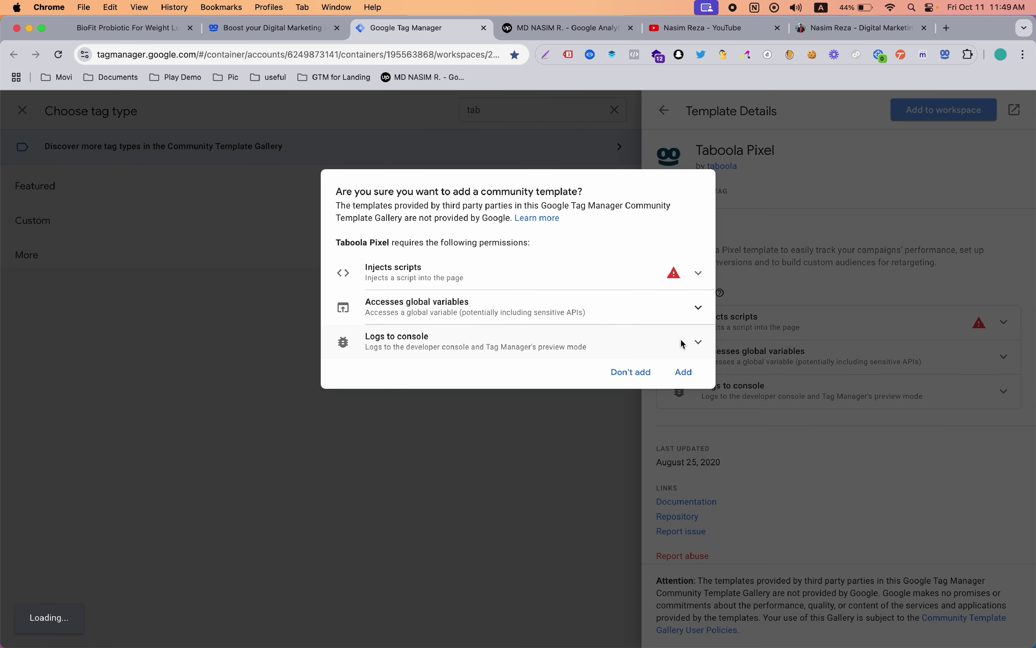
{"action": "left_click", "coordinate": [695, 372]}
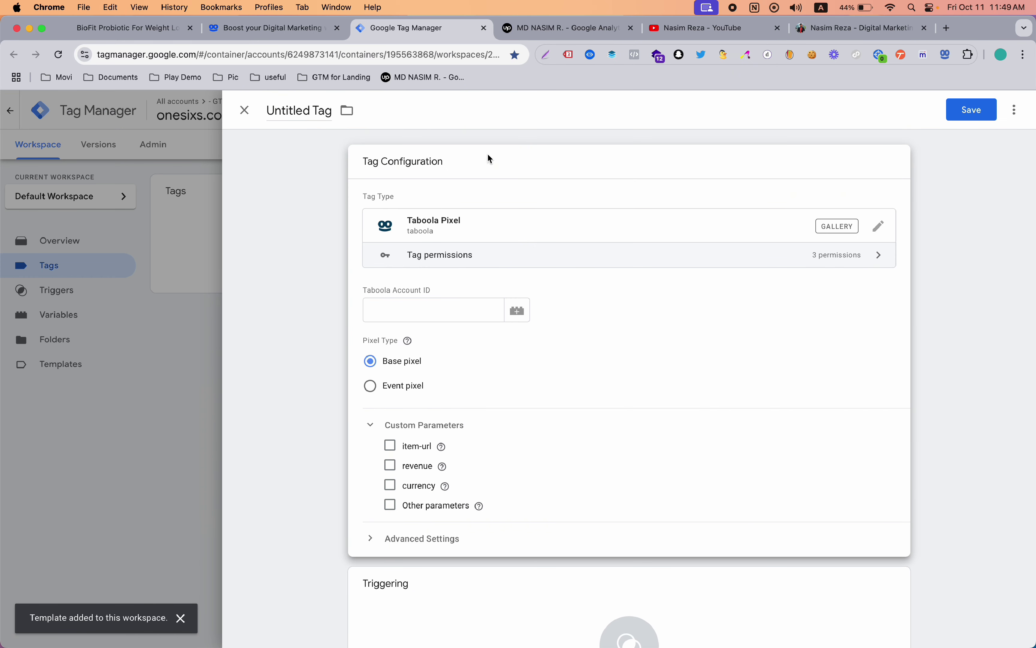
Step: Discard the draft tag and start a new tag using the Taboola Pixel type
{"action": "left_click", "coordinate": [248, 108]}
{"action": "left_click", "coordinate": [595, 257]}
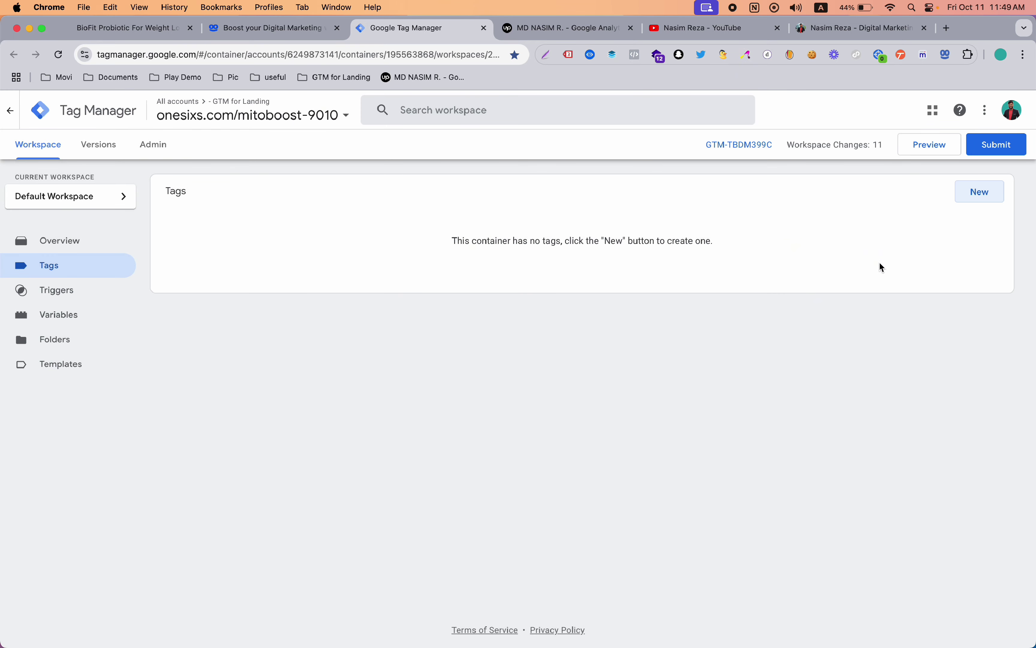
{"action": "left_click", "coordinate": [985, 196]}
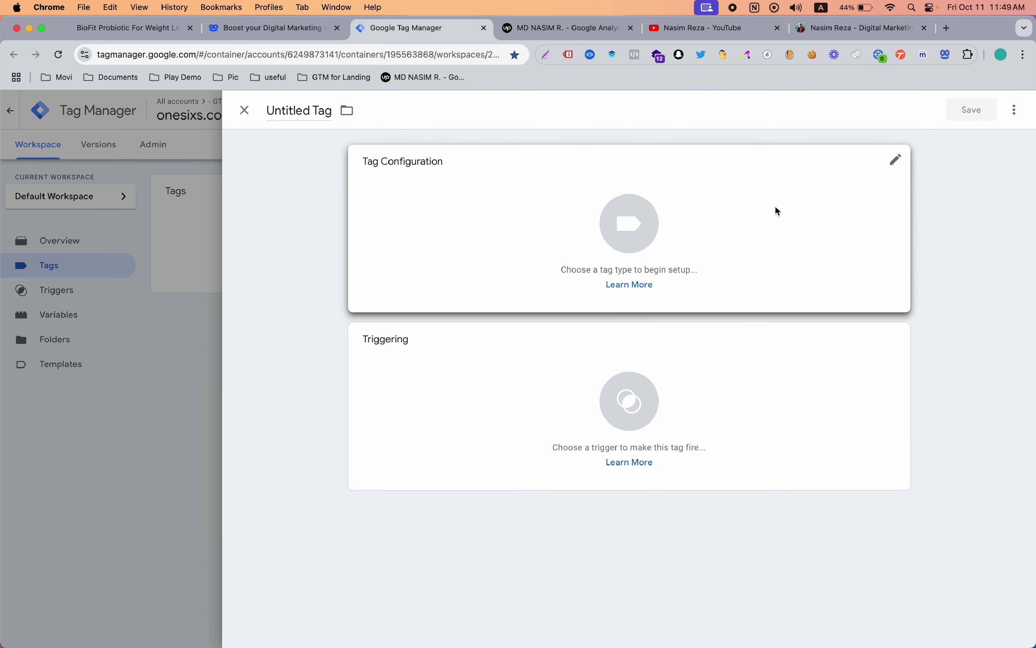
{"action": "left_click", "coordinate": [775, 209]}
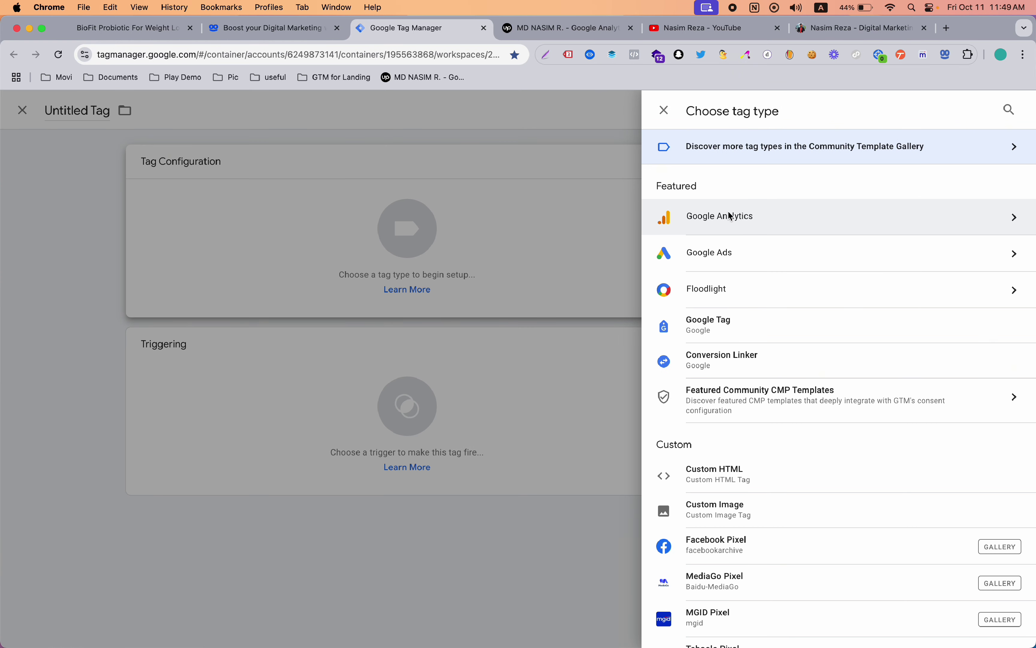
{"action": "scroll", "coordinate": [730, 214], "scroll_direction": "down", "scroll_amount": 3}
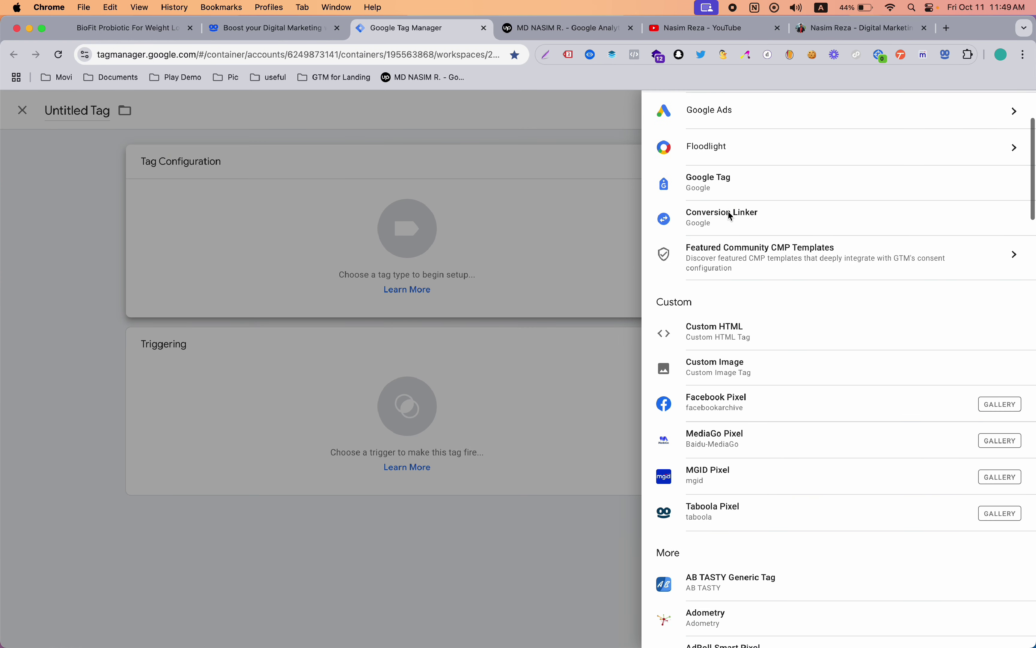
{"action": "left_click", "coordinate": [797, 506]}
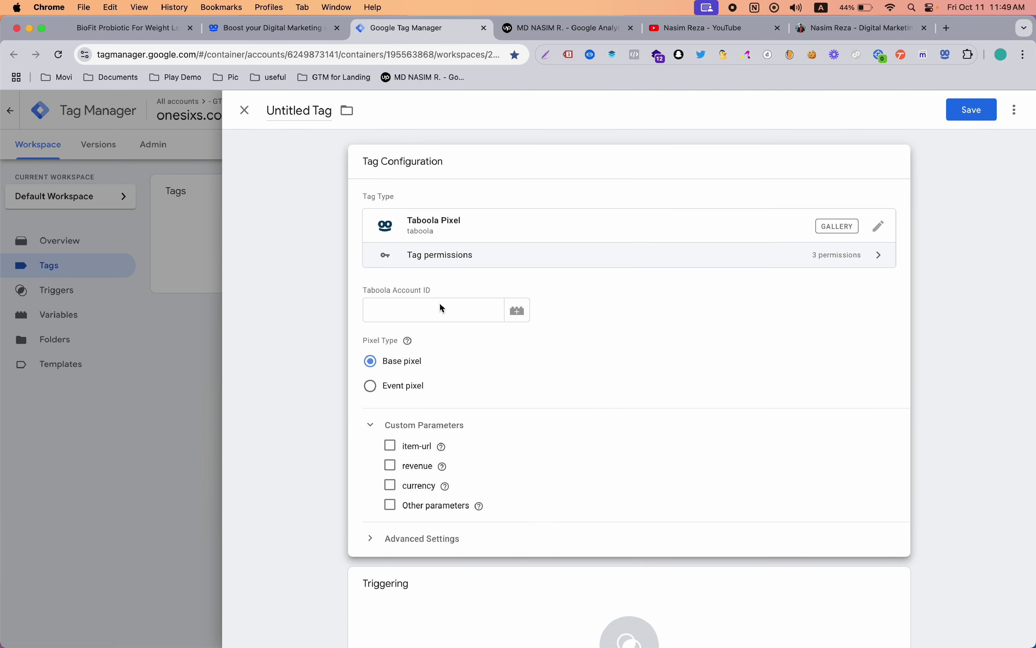
Step: Enter the Taboola Account ID, copy it, and keep Base pixel as the pixel type
{"action": "left_click", "coordinate": [442, 307]}
{"action": "type", "text": "234123"}
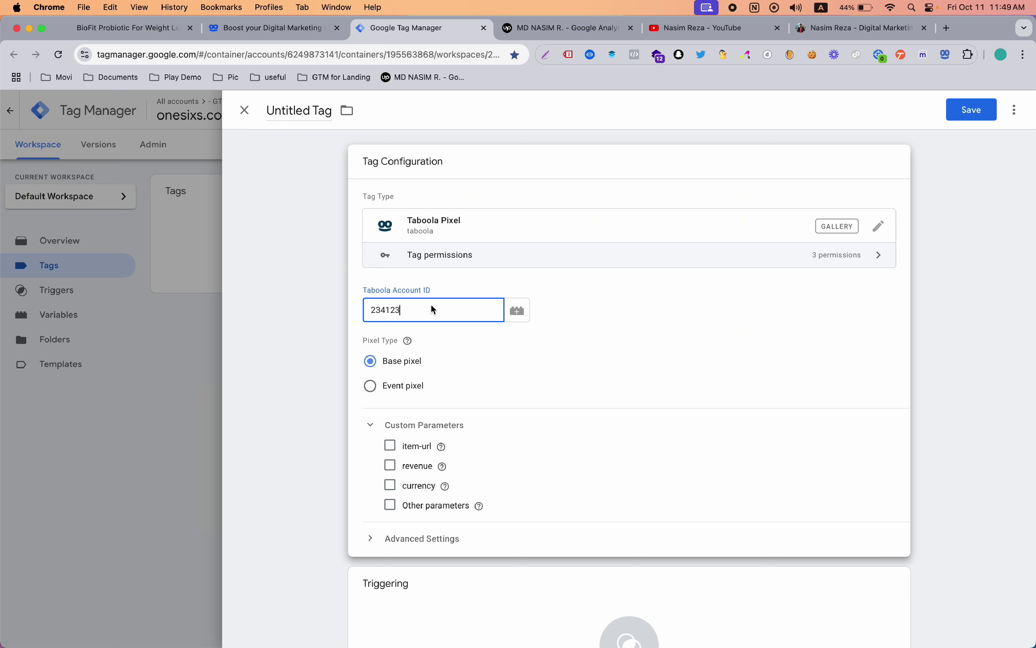
{"action": "left_click", "coordinate": [471, 341]}
{"action": "scroll", "coordinate": [509, 366], "scroll_direction": "down", "scroll_amount": 1}
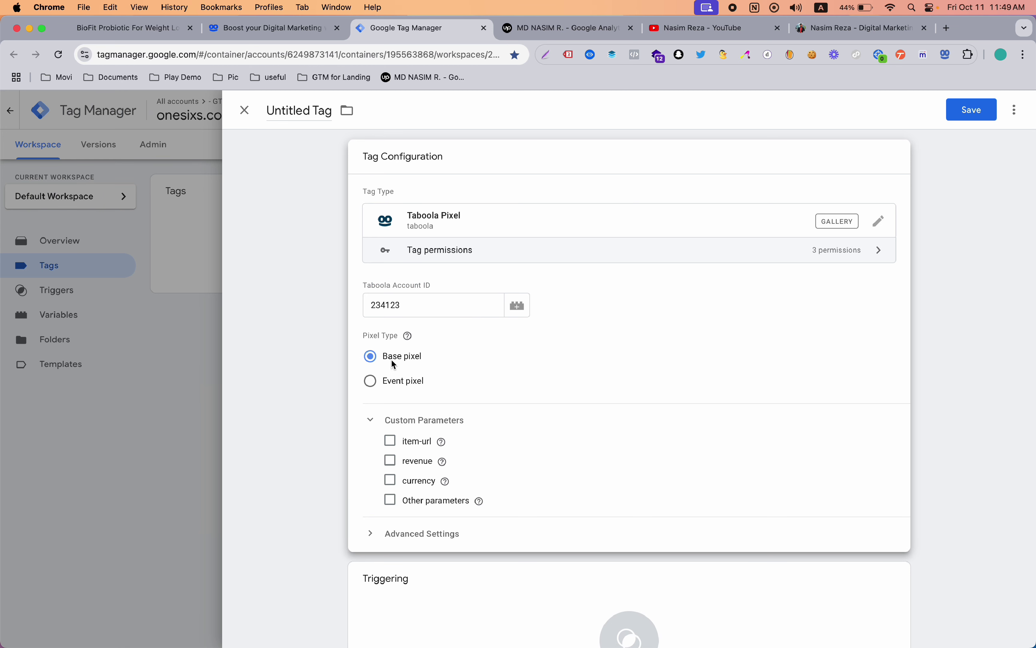
{"action": "scroll", "coordinate": [420, 388], "scroll_direction": "down", "scroll_amount": 3}
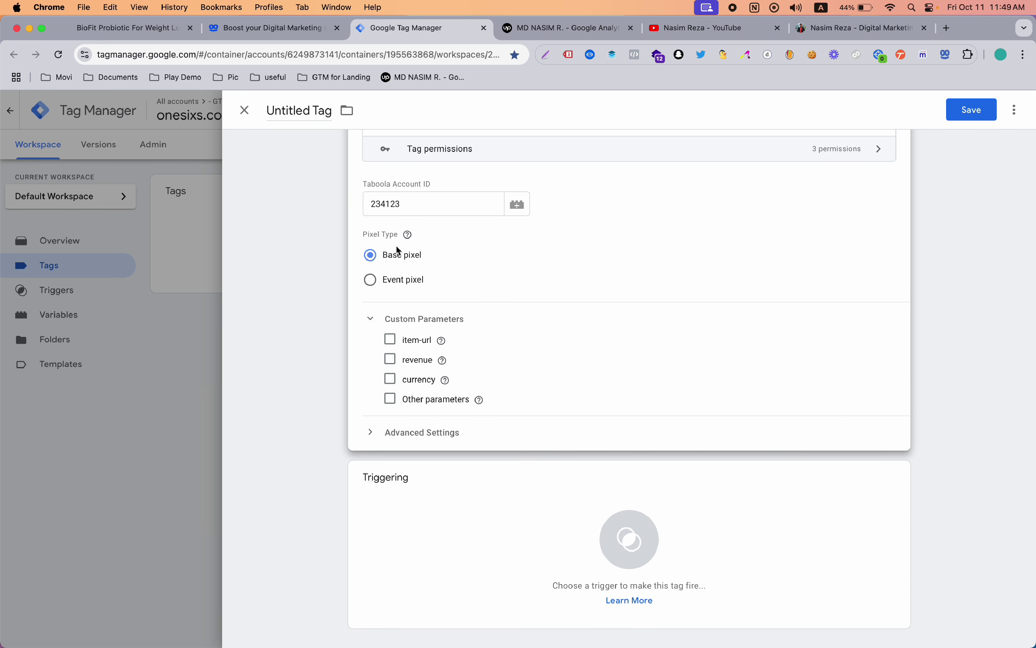
{"action": "scroll", "coordinate": [396, 253], "scroll_direction": "up", "scroll_amount": 1}
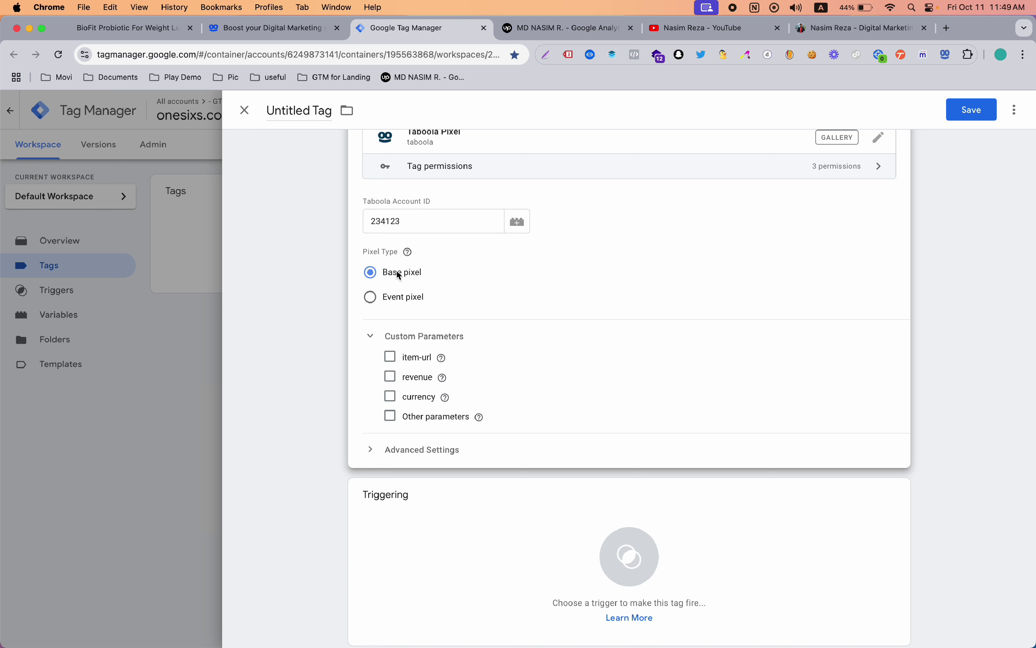
{"action": "double_click", "coordinate": [398, 222]}
{"action": "key", "text": "super+c"}
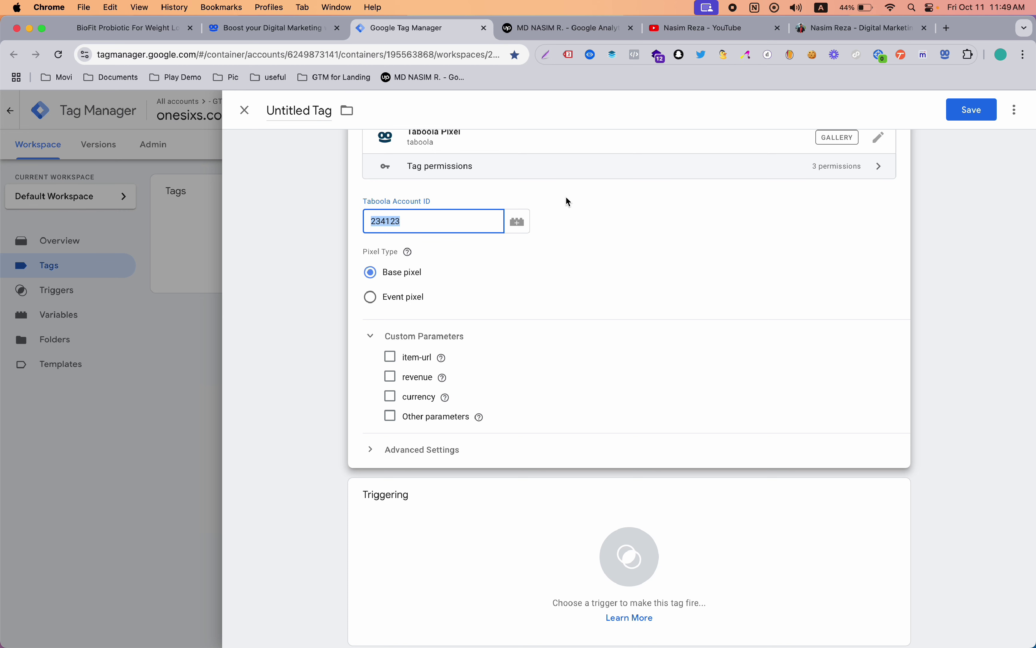
{"action": "left_click", "coordinate": [569, 200]}
{"action": "scroll", "coordinate": [542, 384], "scroll_direction": "down", "scroll_amount": 1}
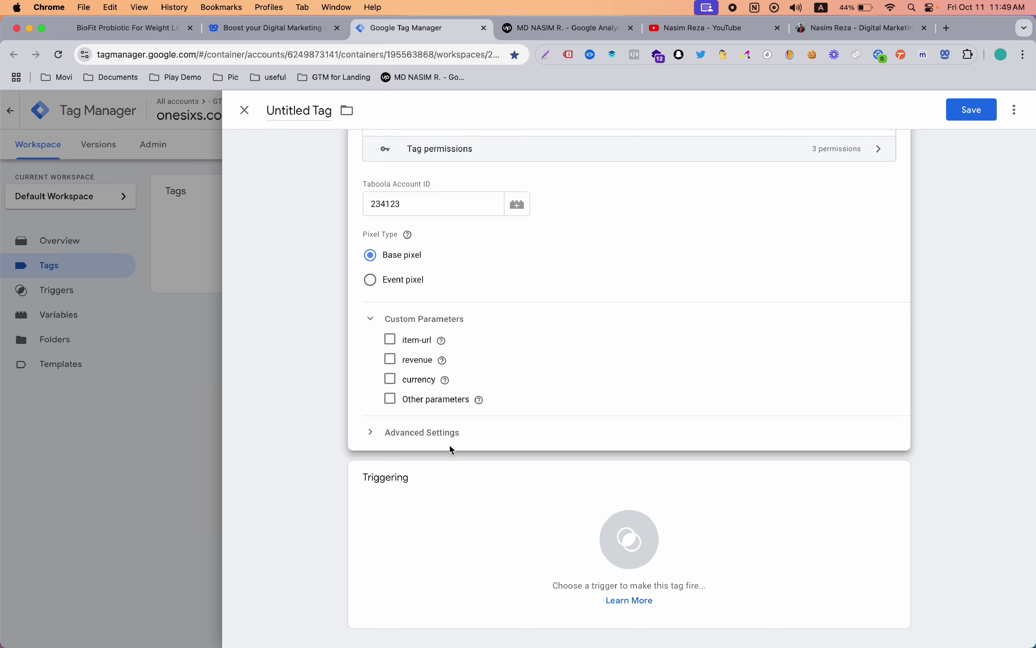
Step: Set the tag to fire on All Pages and save it named Taboola Pixel
{"action": "left_click", "coordinate": [437, 551]}
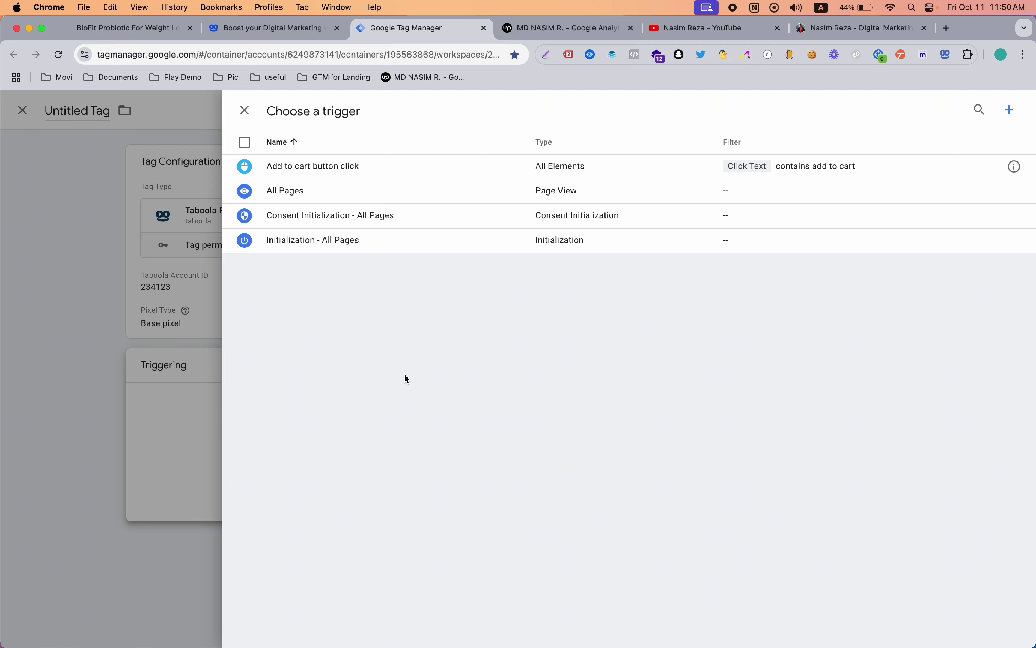
{"action": "left_click", "coordinate": [330, 193]}
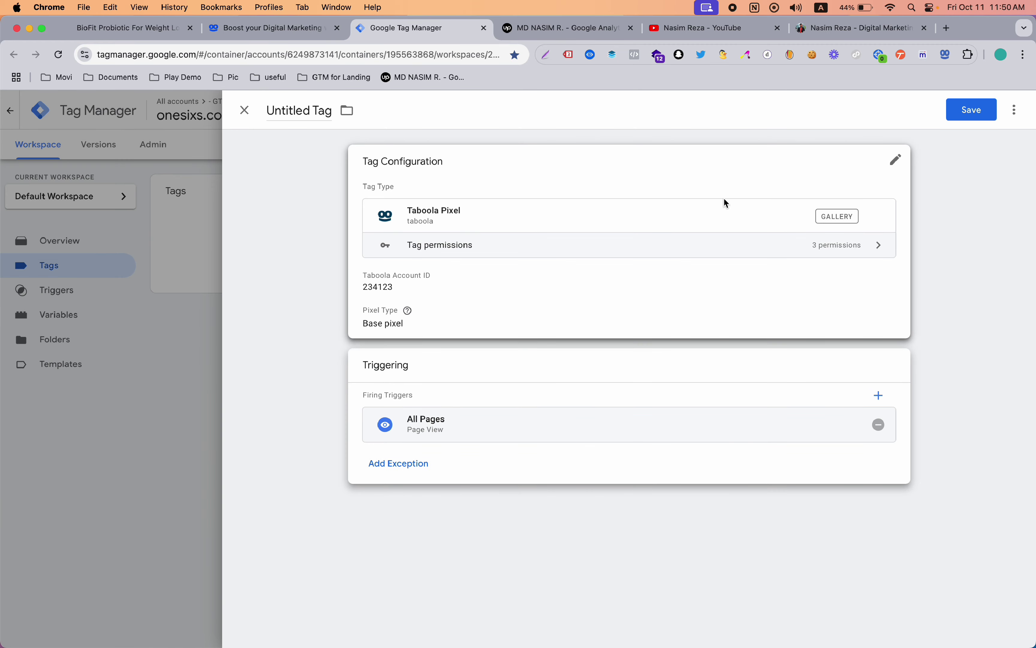
{"action": "left_click", "coordinate": [972, 107]}
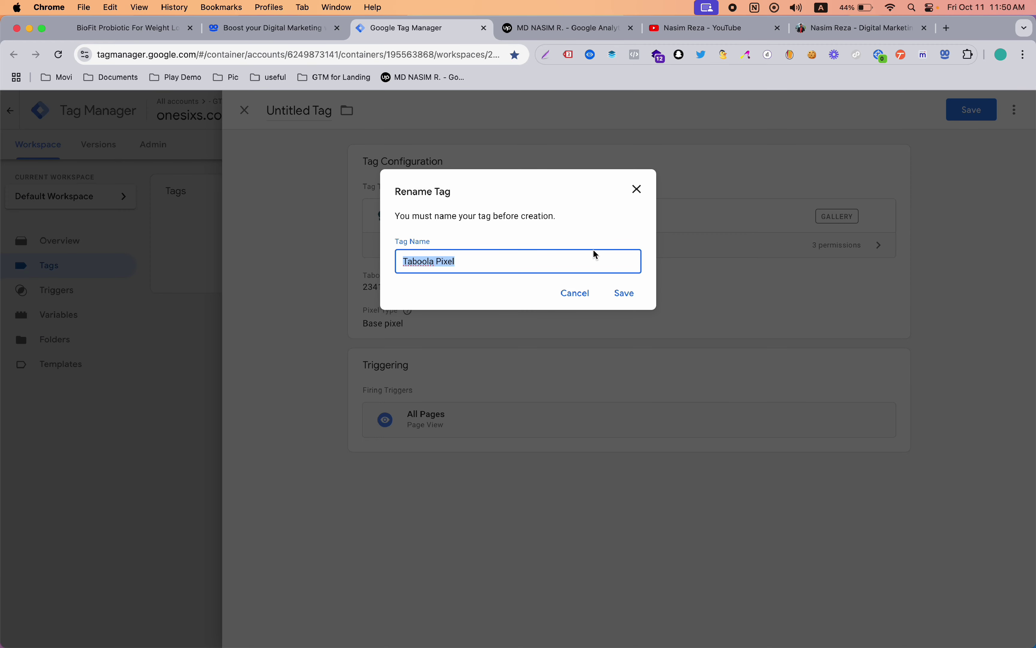
{"action": "left_click", "coordinate": [619, 294]}
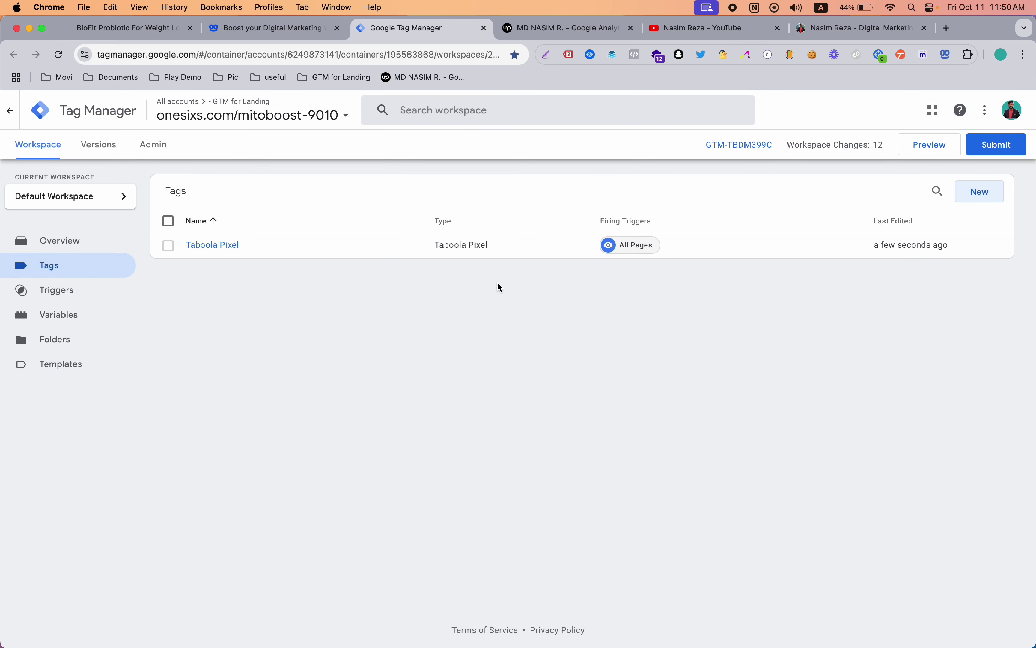
Step: Confirm with Taboola Pixel Helper that the landing page has no pixel yet, then launch Preview
{"action": "left_click", "coordinate": [155, 28]}
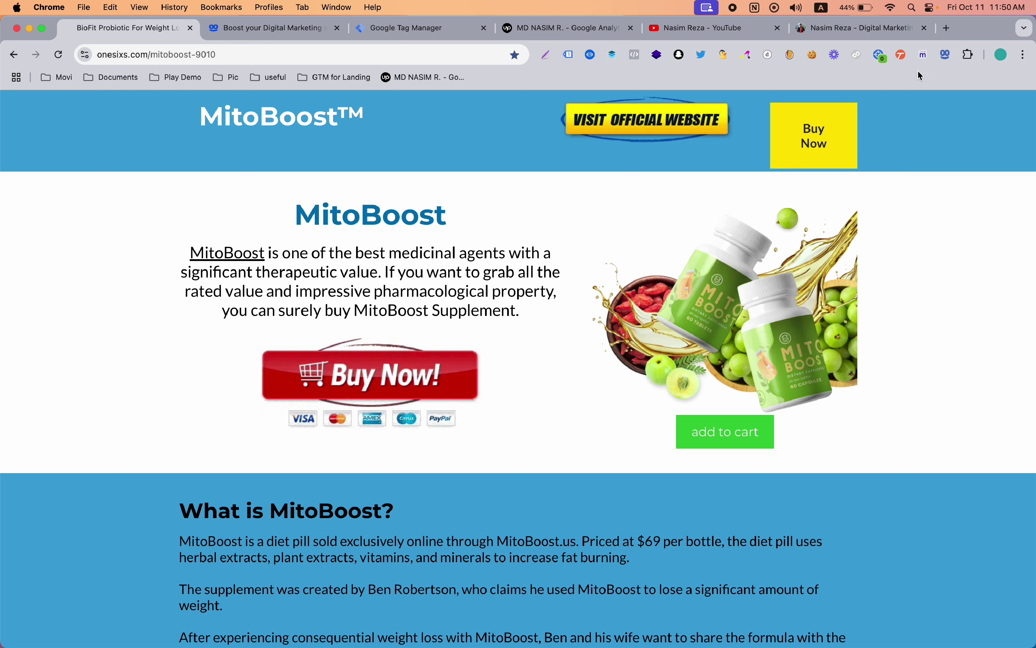
{"action": "left_click", "coordinate": [946, 54]}
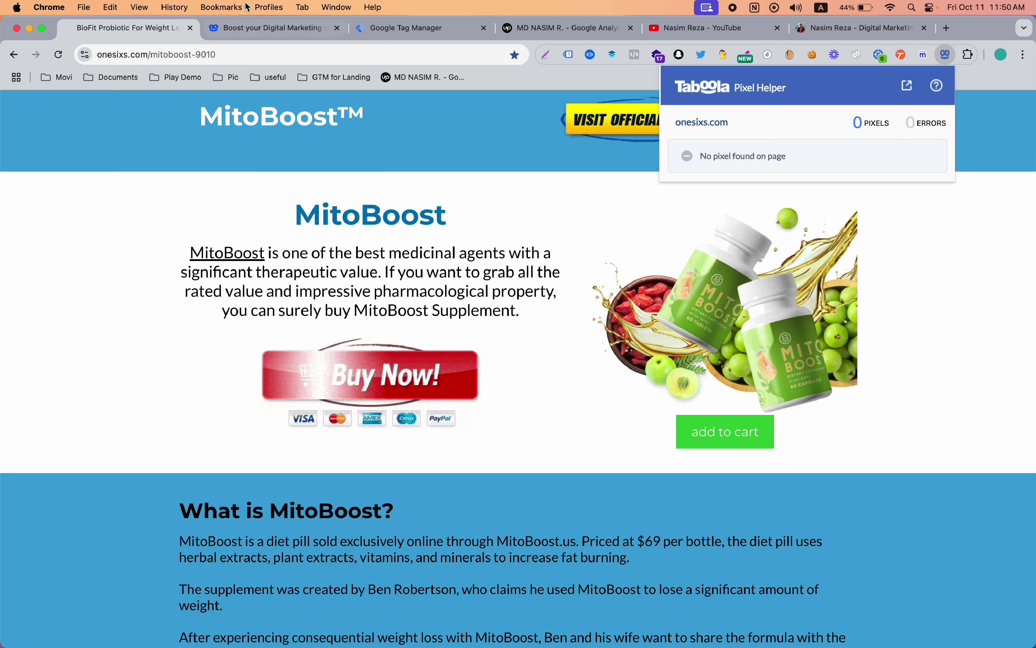
{"action": "left_click", "coordinate": [385, 29]}
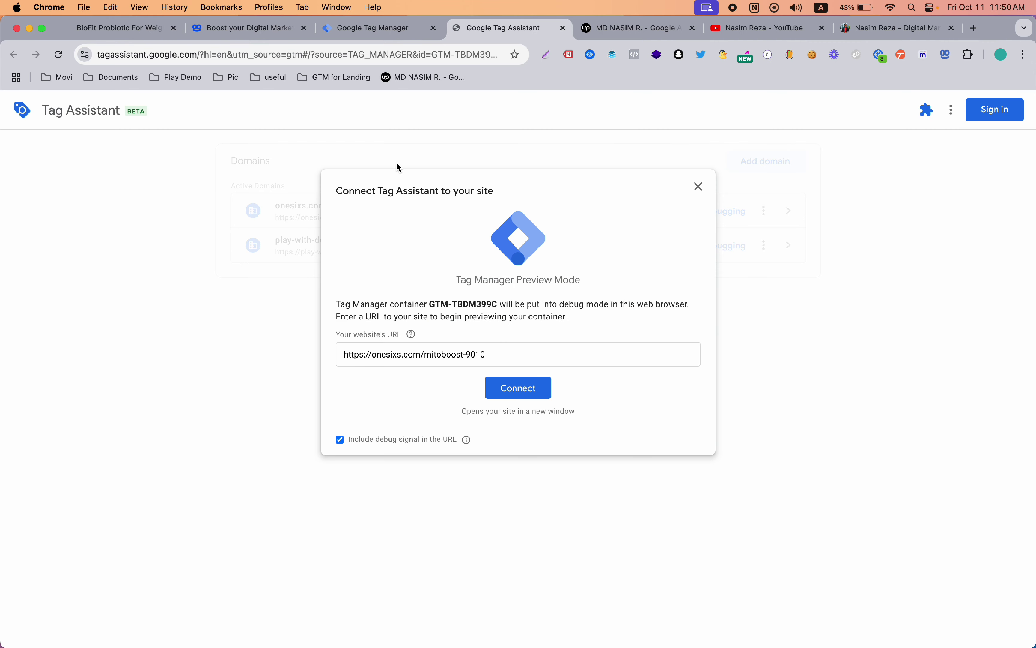
Step: Connect preview to onesixs.com/mitoboost-9010, check the Taboola page_view in Pixel Helper, and reload the original tab
{"action": "left_click", "coordinate": [509, 396]}
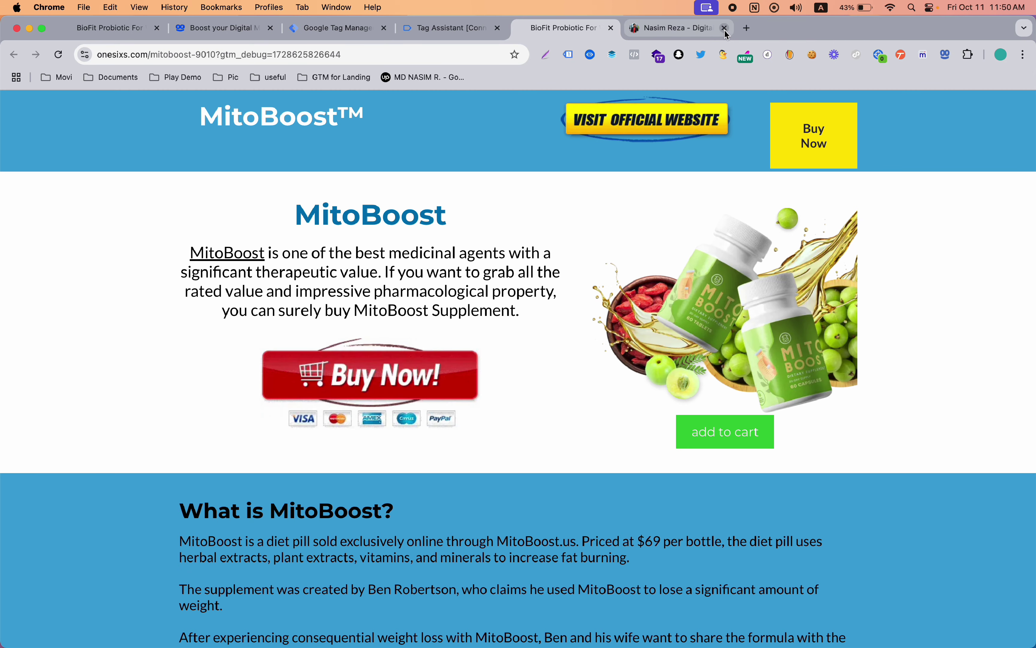
{"action": "left_click", "coordinate": [727, 29]}
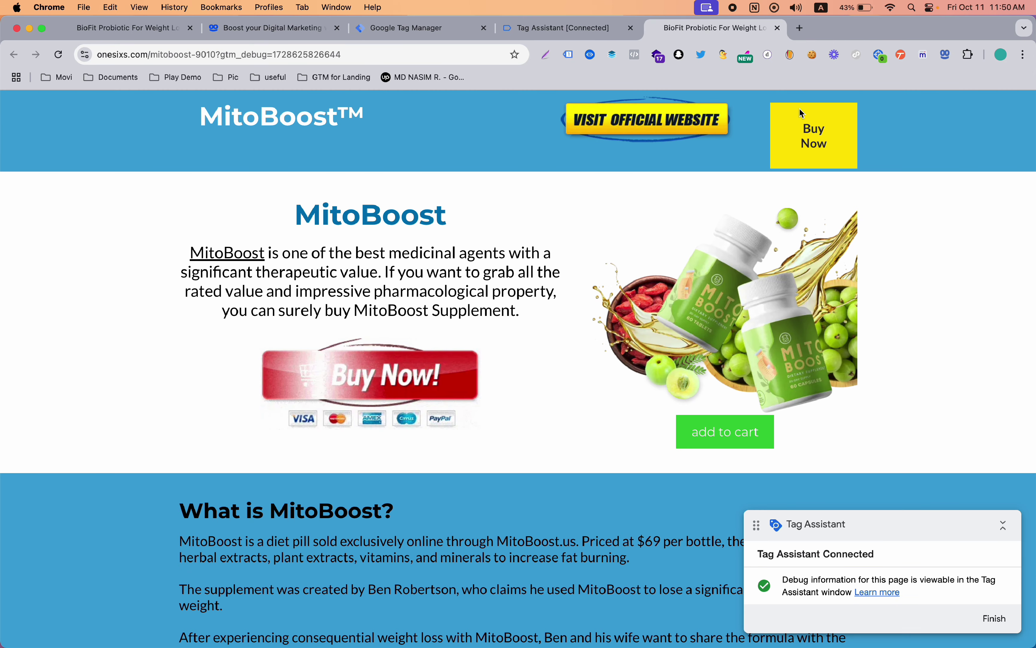
{"action": "left_click", "coordinate": [946, 54]}
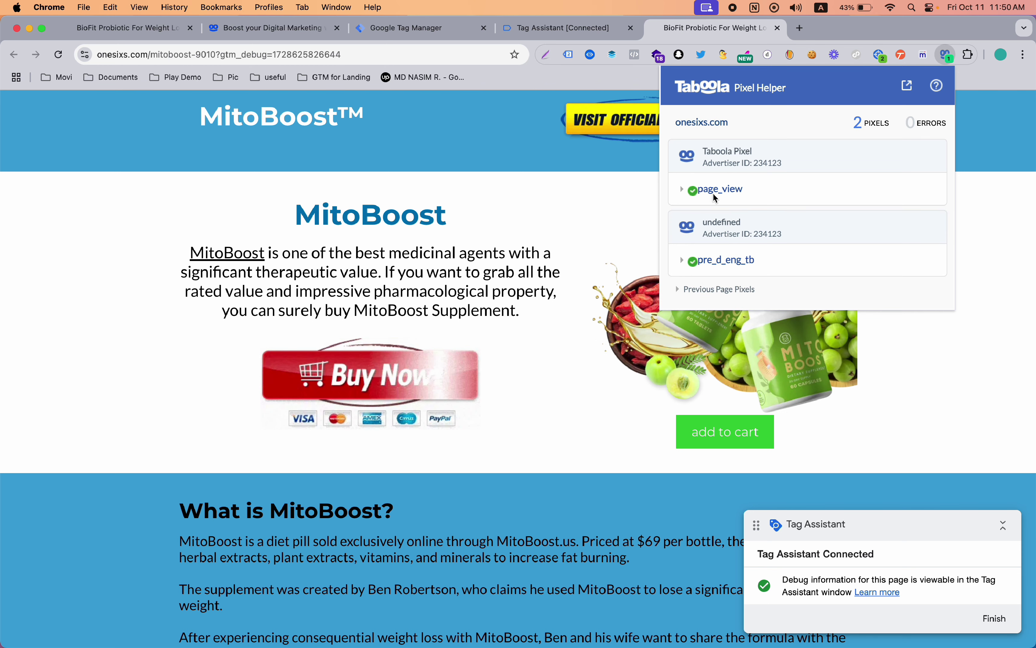
{"action": "left_click", "coordinate": [99, 29]}
{"action": "left_click", "coordinate": [60, 56]}
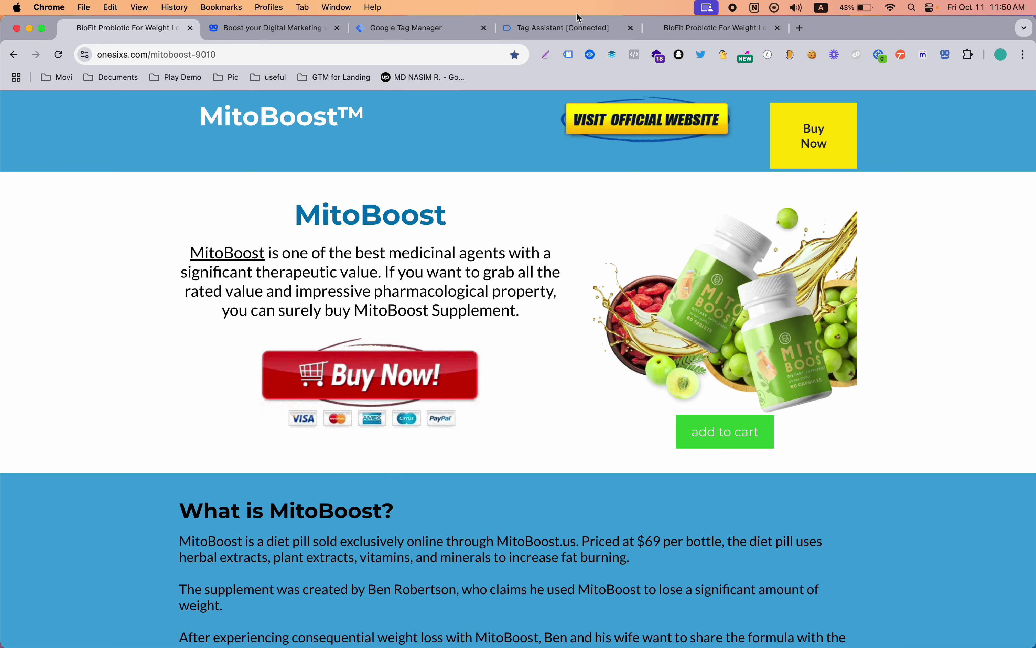
Step: Confirm the Tag Assistant connection with Continue and return to the debug-mode MitoBoost page
{"action": "left_click", "coordinate": [427, 28]}
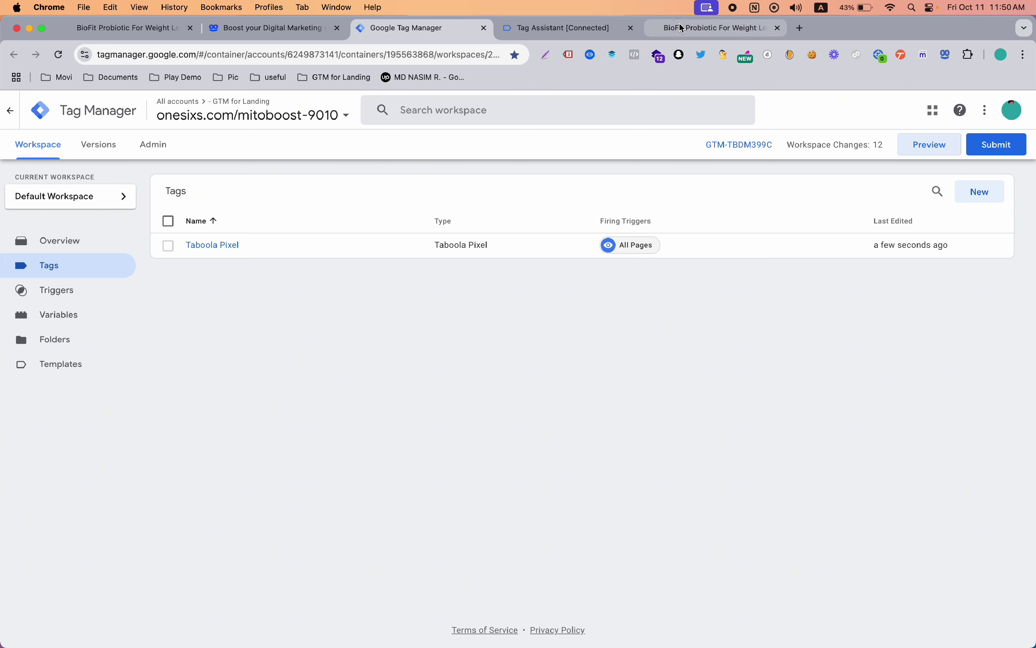
{"action": "left_click", "coordinate": [556, 28]}
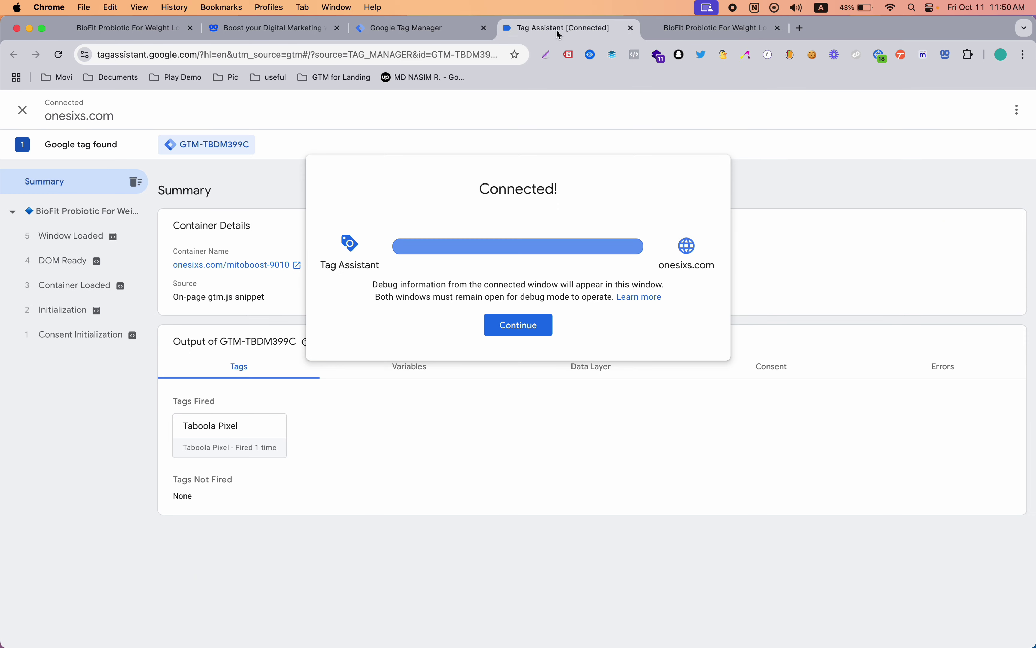
{"action": "left_click", "coordinate": [514, 327]}
{"action": "left_click", "coordinate": [710, 29]}
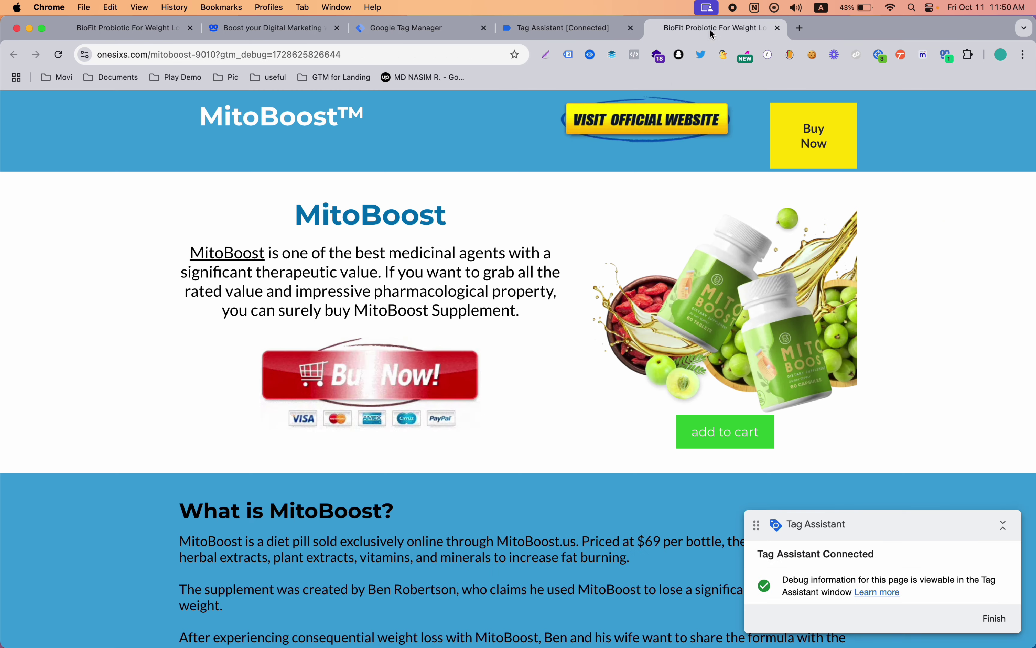
Step: Scroll through the MitoBoost landing page to reach its green add to cart button
{"action": "scroll", "coordinate": [536, 307], "scroll_direction": "down", "scroll_amount": 2}
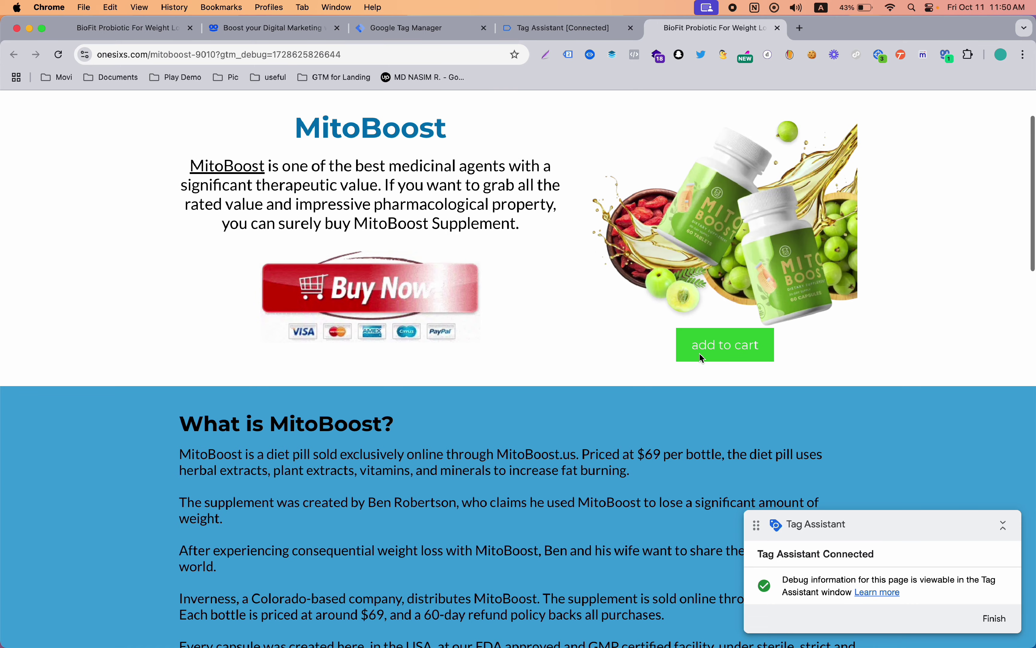
{"action": "scroll", "coordinate": [487, 328], "scroll_direction": "down", "scroll_amount": 1}
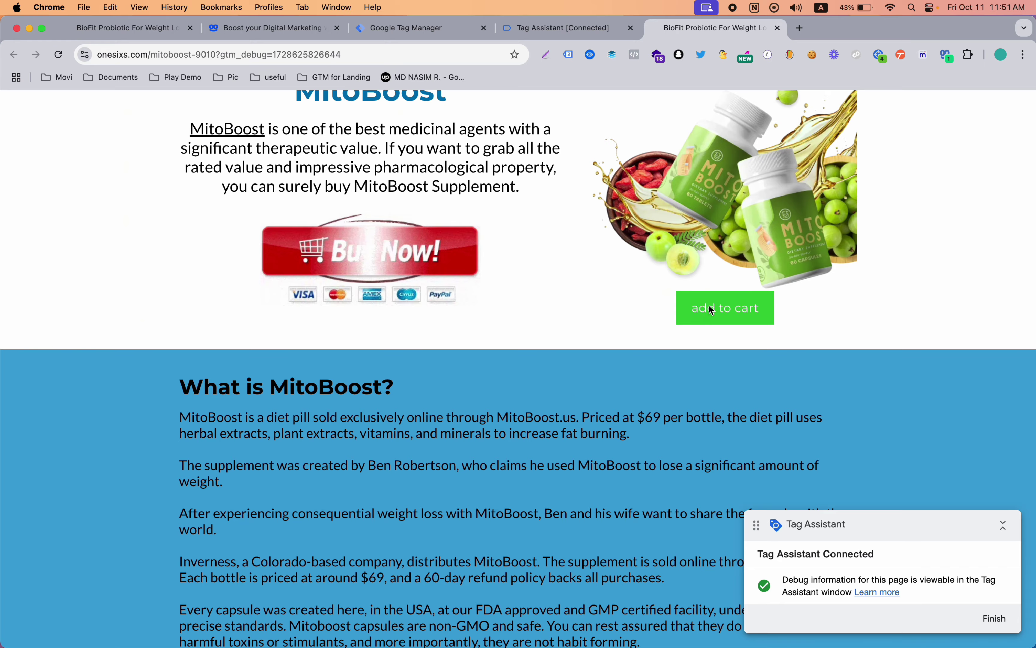
{"action": "scroll", "coordinate": [708, 305], "scroll_direction": "down", "scroll_amount": 12}
{"action": "scroll", "coordinate": [712, 309], "scroll_direction": "up", "scroll_amount": 1}
{"action": "scroll", "coordinate": [712, 309], "scroll_direction": "down", "scroll_amount": 15}
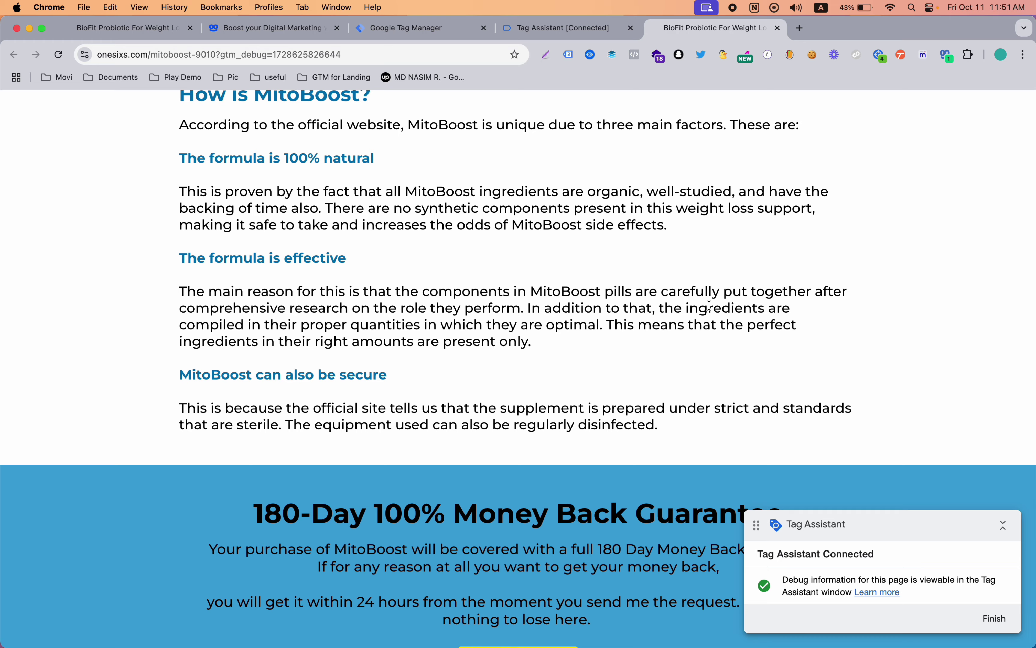
{"action": "scroll", "coordinate": [712, 309], "scroll_direction": "down", "scroll_amount": 3}
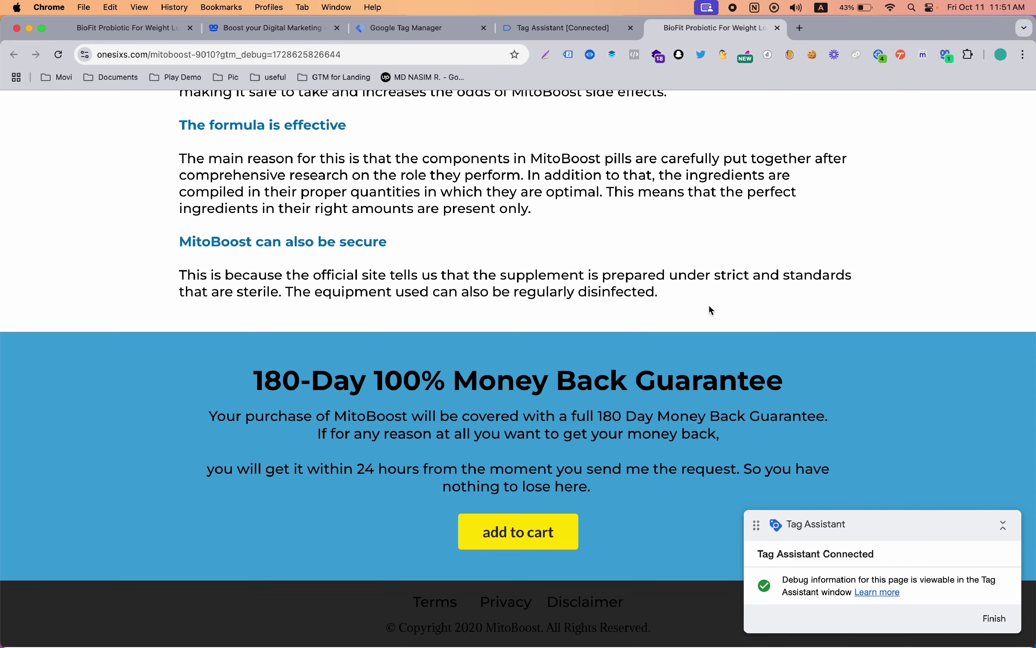
{"action": "scroll", "coordinate": [608, 308], "scroll_direction": "up", "scroll_amount": 20}
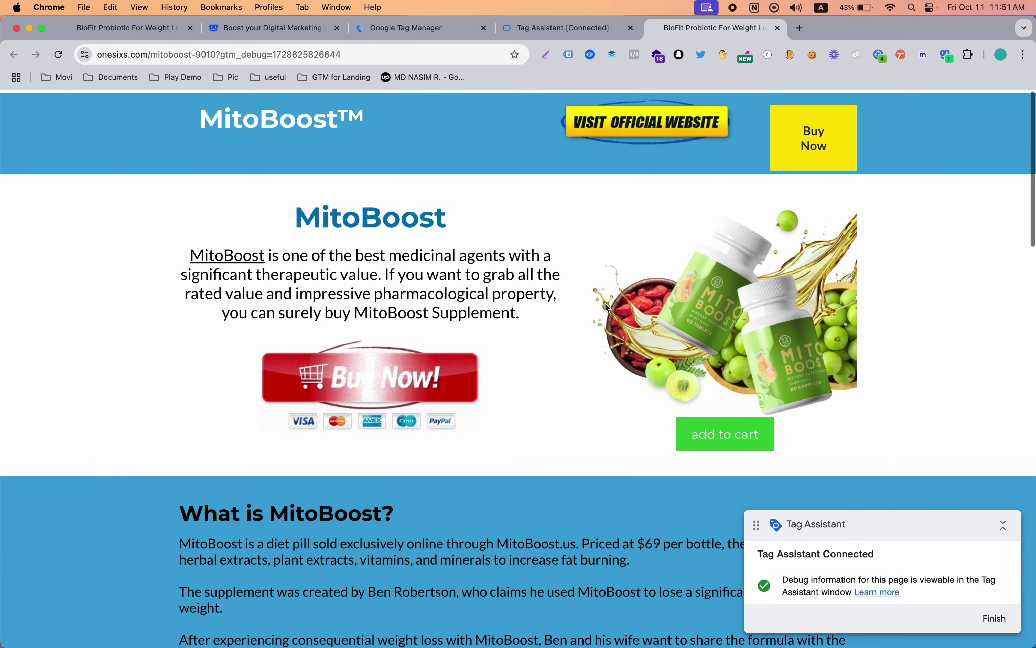
{"action": "scroll", "coordinate": [514, 351], "scroll_direction": "down", "scroll_amount": 1}
{"action": "scroll", "coordinate": [514, 351], "scroll_direction": "up", "scroll_amount": 2}
{"action": "scroll", "coordinate": [792, 122], "scroll_direction": "down", "scroll_amount": 5}
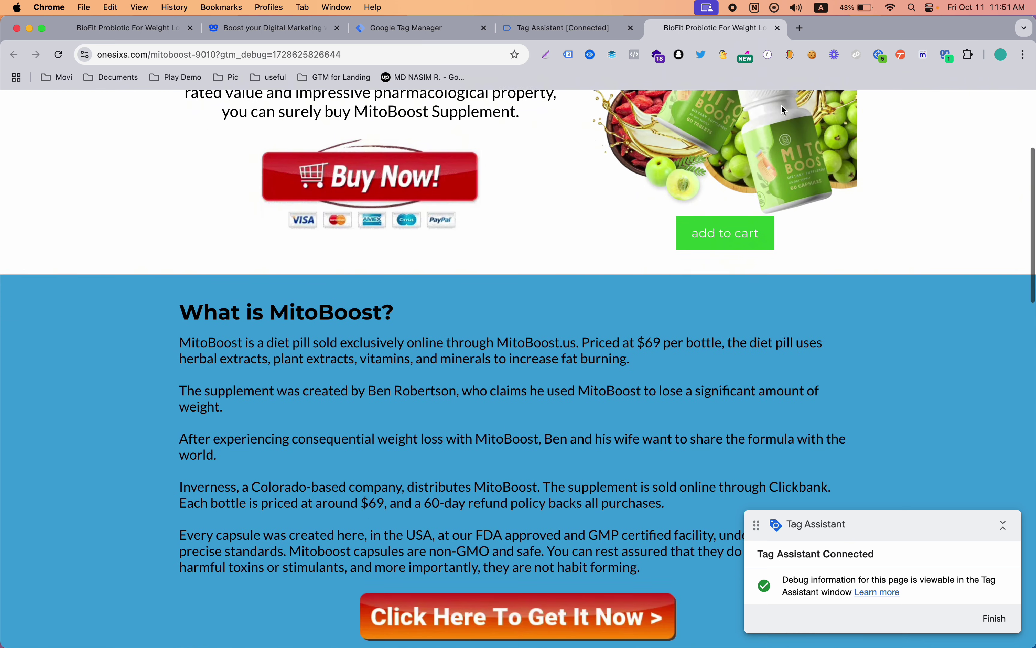
{"action": "scroll", "coordinate": [715, 233], "scroll_direction": "down", "scroll_amount": 2}
{"action": "scroll", "coordinate": [713, 233], "scroll_direction": "up", "scroll_amount": 2}
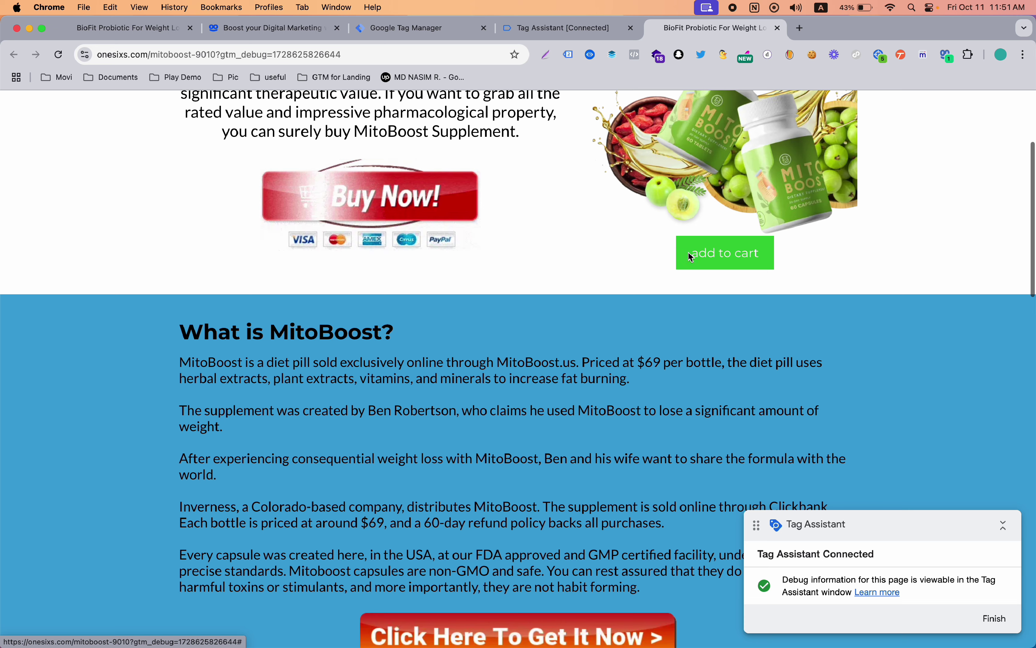
{"action": "scroll", "coordinate": [704, 251], "scroll_direction": "up", "scroll_amount": 5}
Step: Open the Click event in Tag Assistant and confirm its Click Text variable is 'add to cart'
{"action": "left_click", "coordinate": [587, 29]}
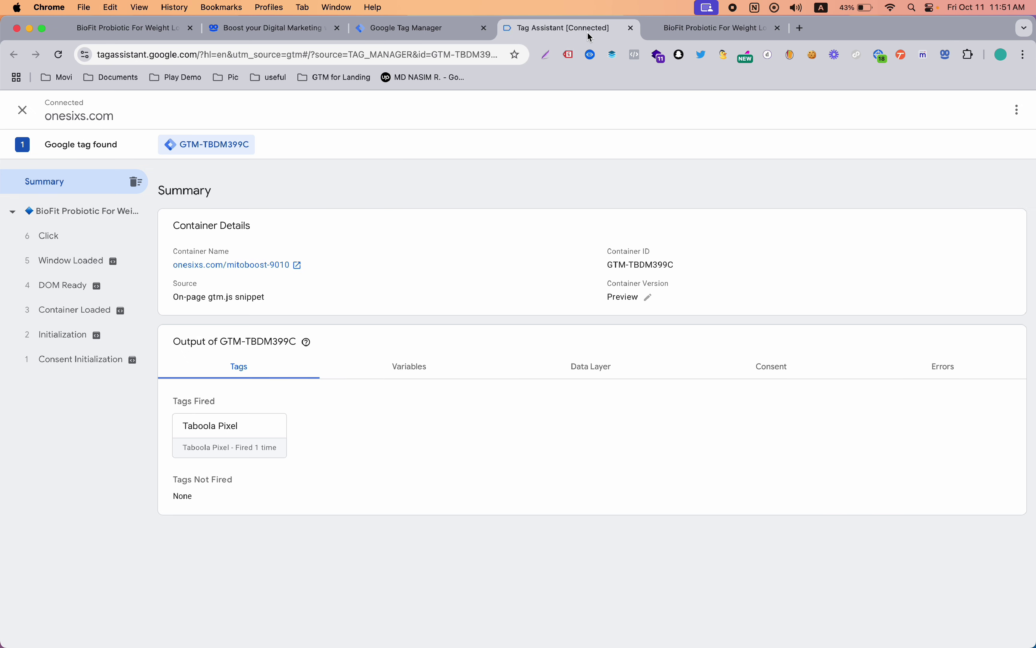
{"action": "left_click", "coordinate": [101, 241]}
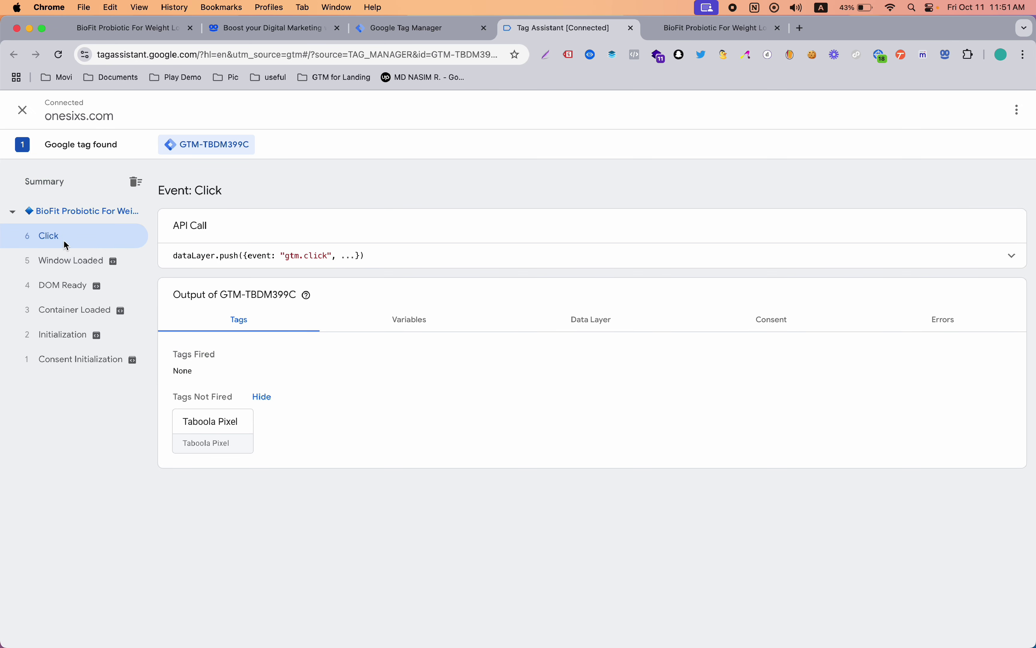
{"action": "left_click", "coordinate": [410, 319]}
{"action": "scroll", "coordinate": [326, 391], "scroll_direction": "down", "scroll_amount": 2}
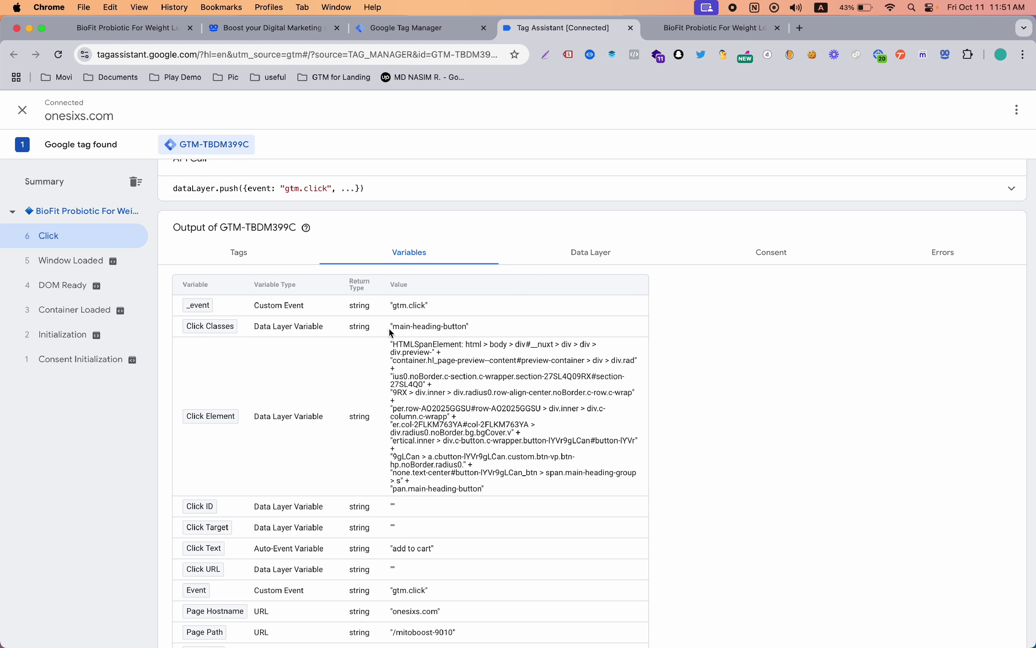
{"action": "left_click_drag", "start_coordinate": [392, 327], "coordinate": [485, 325]}
{"action": "scroll", "coordinate": [425, 466], "scroll_direction": "down", "scroll_amount": 3}
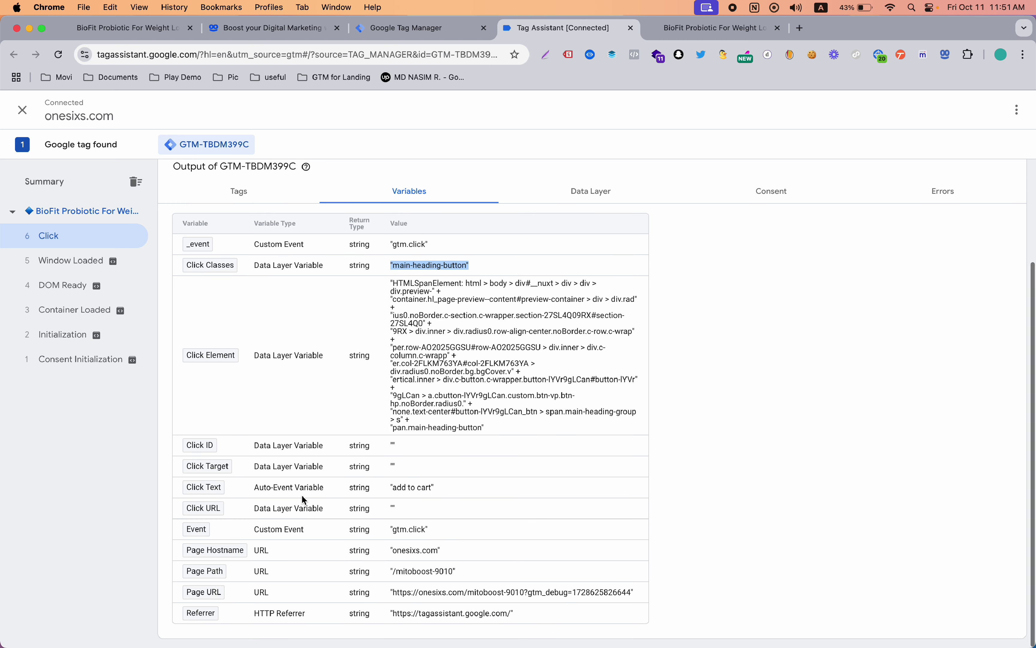
{"action": "left_click_drag", "start_coordinate": [394, 491], "coordinate": [435, 489]}
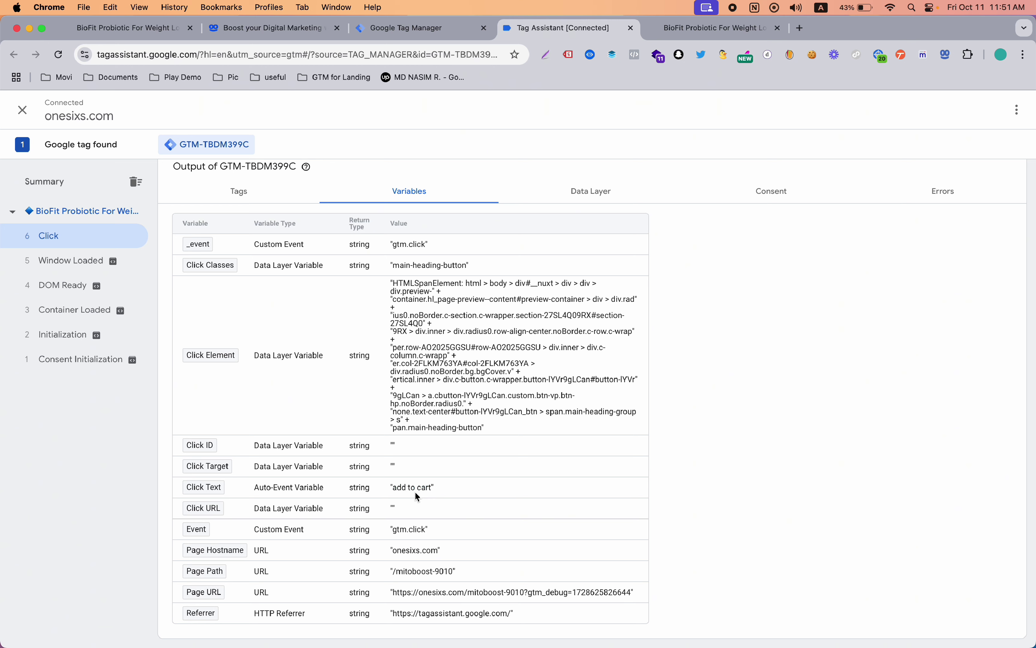
{"action": "left_click_drag", "start_coordinate": [394, 489], "coordinate": [429, 489]}
Step: Start a new tag in the Tag Manager workspace with Taboola Pixel as its tag type
{"action": "left_click", "coordinate": [405, 27]}
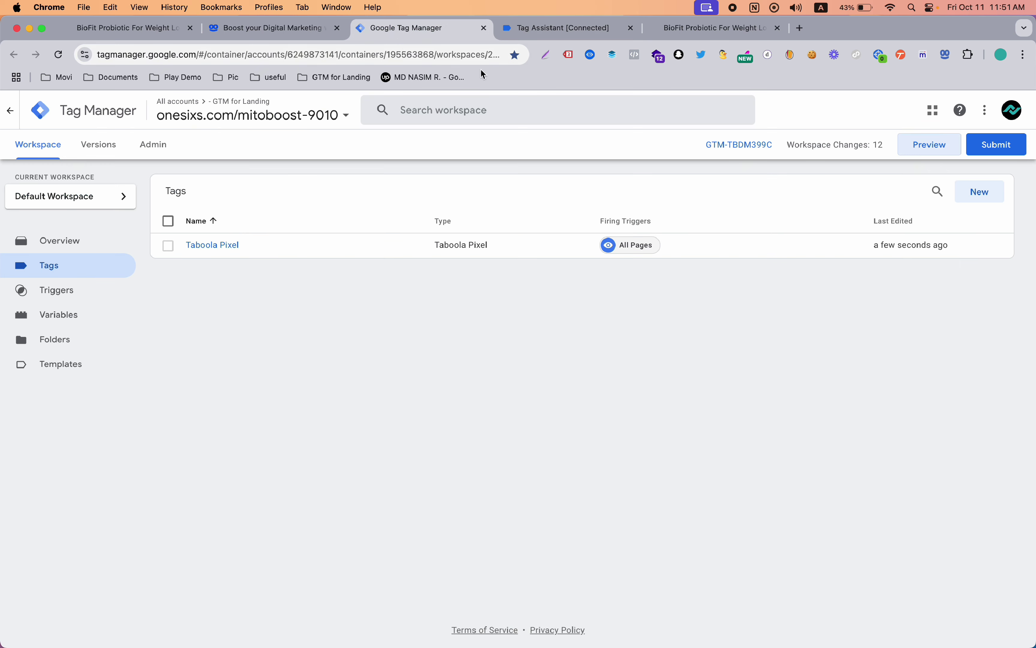
{"action": "left_click", "coordinate": [966, 189]}
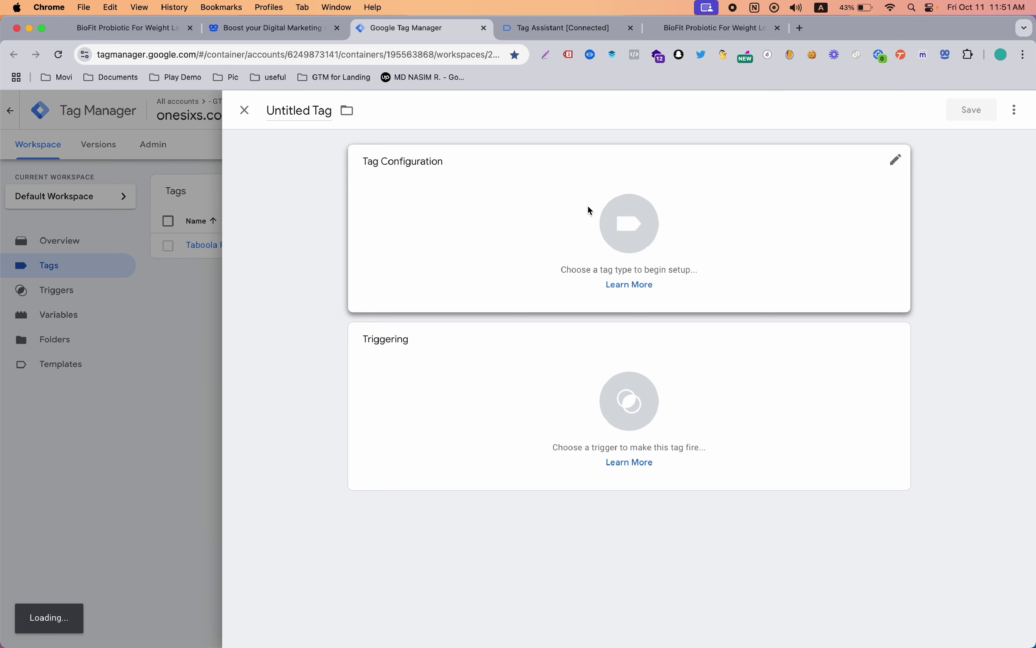
{"action": "left_click", "coordinate": [588, 205]}
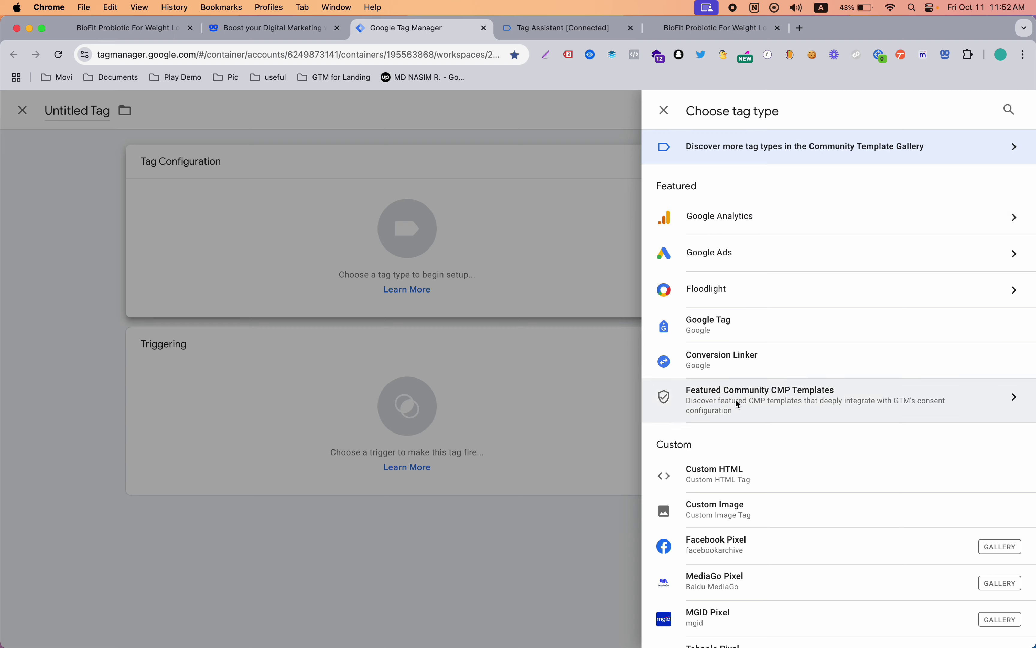
{"action": "scroll", "coordinate": [736, 399], "scroll_direction": "down", "scroll_amount": 2}
{"action": "scroll", "coordinate": [738, 403], "scroll_direction": "down", "scroll_amount": 4}
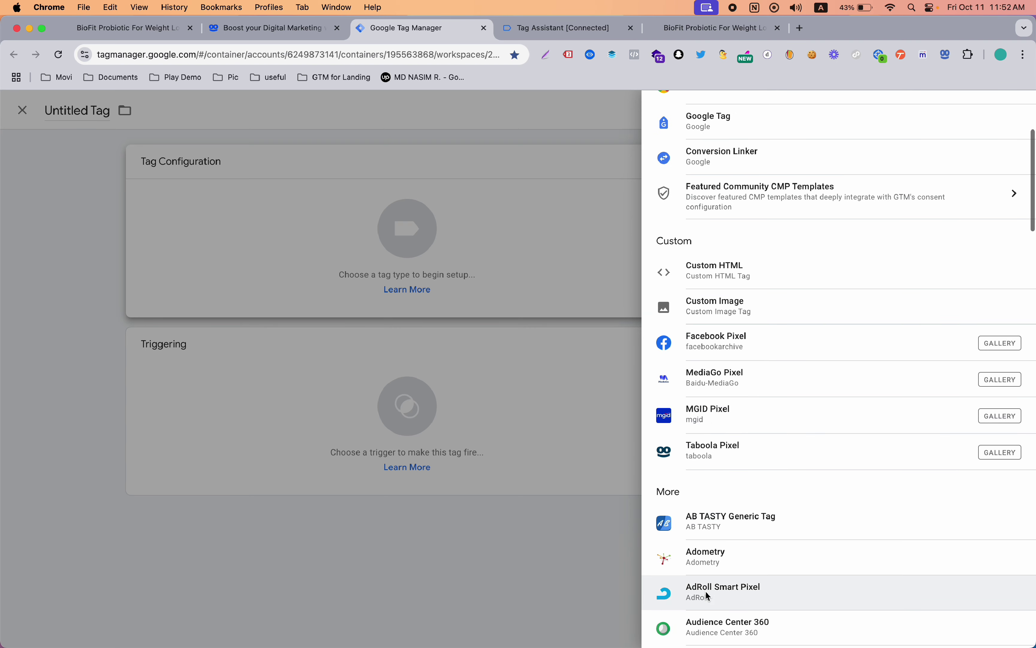
{"action": "scroll", "coordinate": [754, 397], "scroll_direction": "down", "scroll_amount": 2}
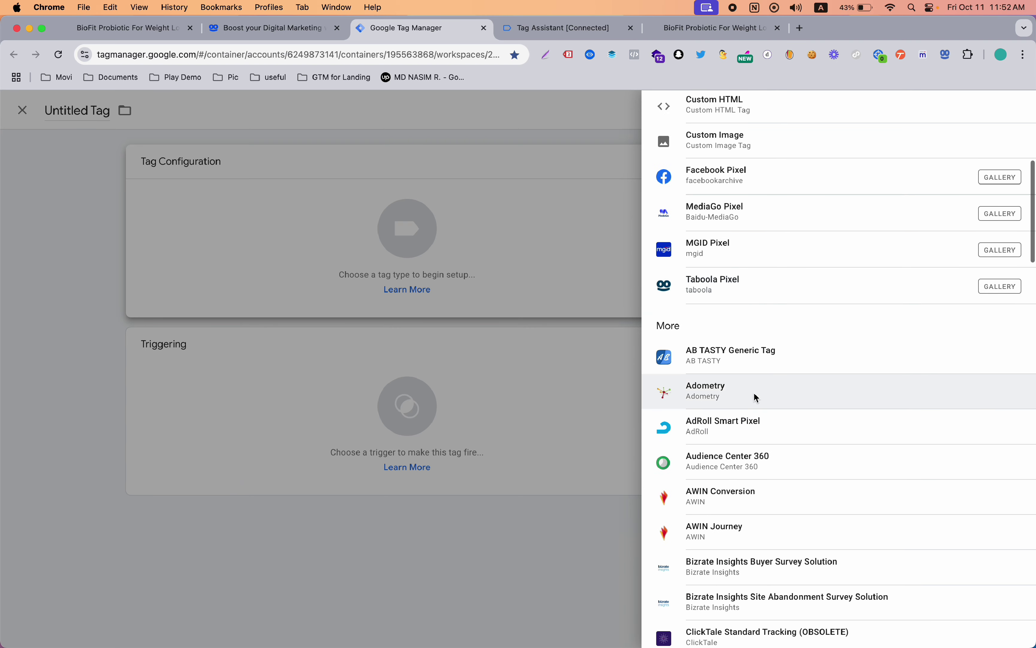
{"action": "scroll", "coordinate": [755, 397], "scroll_direction": "up", "scroll_amount": 8}
{"action": "scroll", "coordinate": [726, 503], "scroll_direction": "down", "scroll_amount": 2}
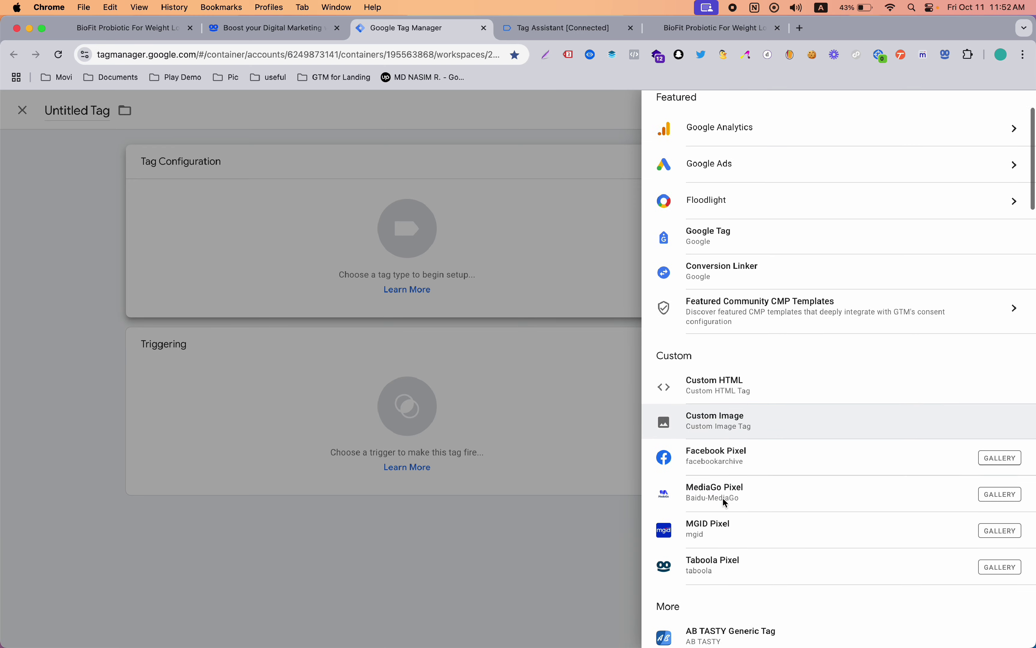
{"action": "left_click", "coordinate": [706, 553]}
Step: Enter the Taboola account ID and make the tag an Event pixel named add_to_cart
{"action": "left_click", "coordinate": [442, 316]}
{"action": "type", "text": "234123"}
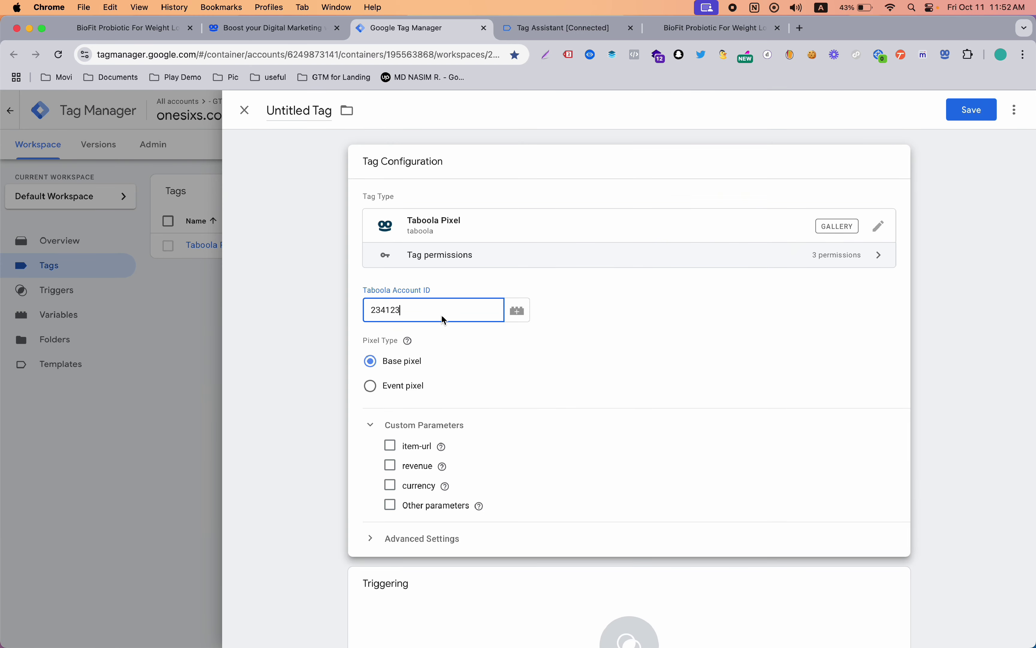
{"action": "scroll", "coordinate": [516, 396], "scroll_direction": "down", "scroll_amount": 2}
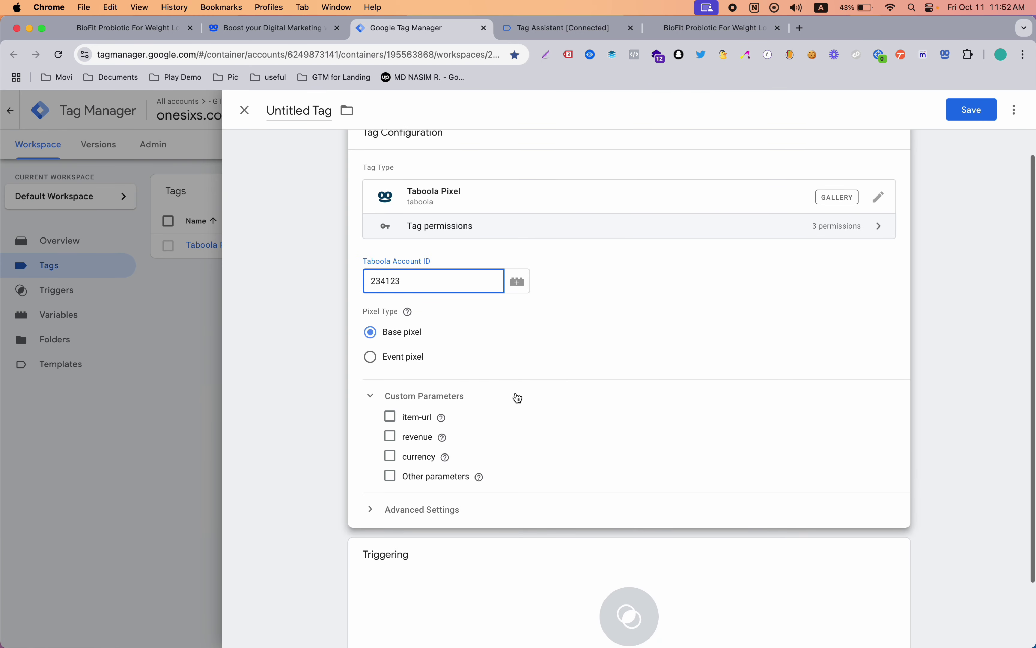
{"action": "left_click", "coordinate": [372, 357]}
{"action": "left_click", "coordinate": [432, 399]}
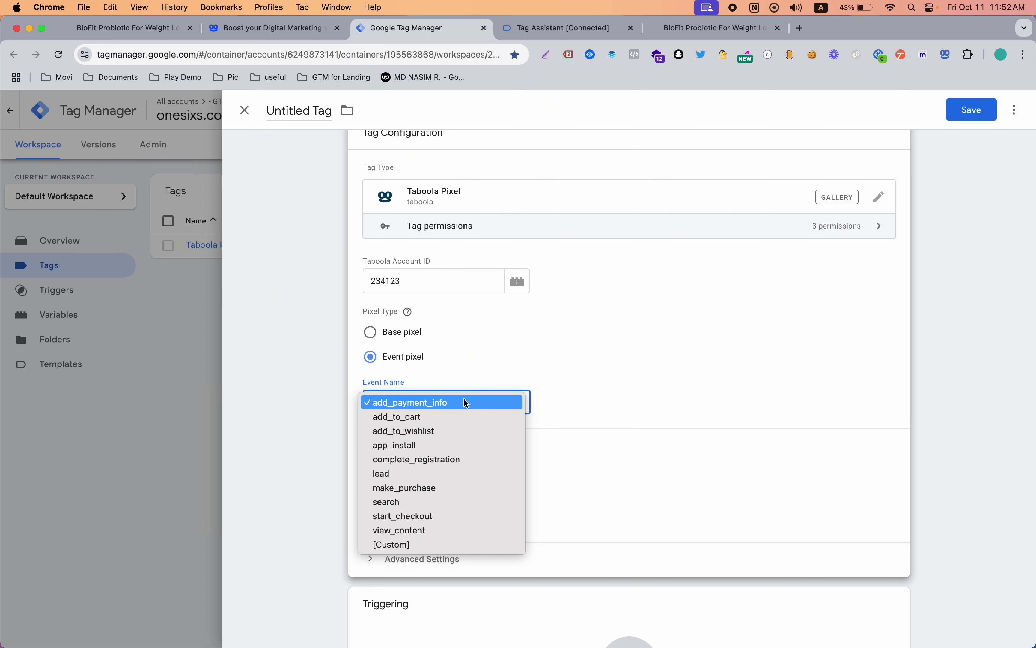
{"action": "left_click", "coordinate": [453, 419]}
{"action": "scroll", "coordinate": [485, 426], "scroll_direction": "down", "scroll_amount": 3}
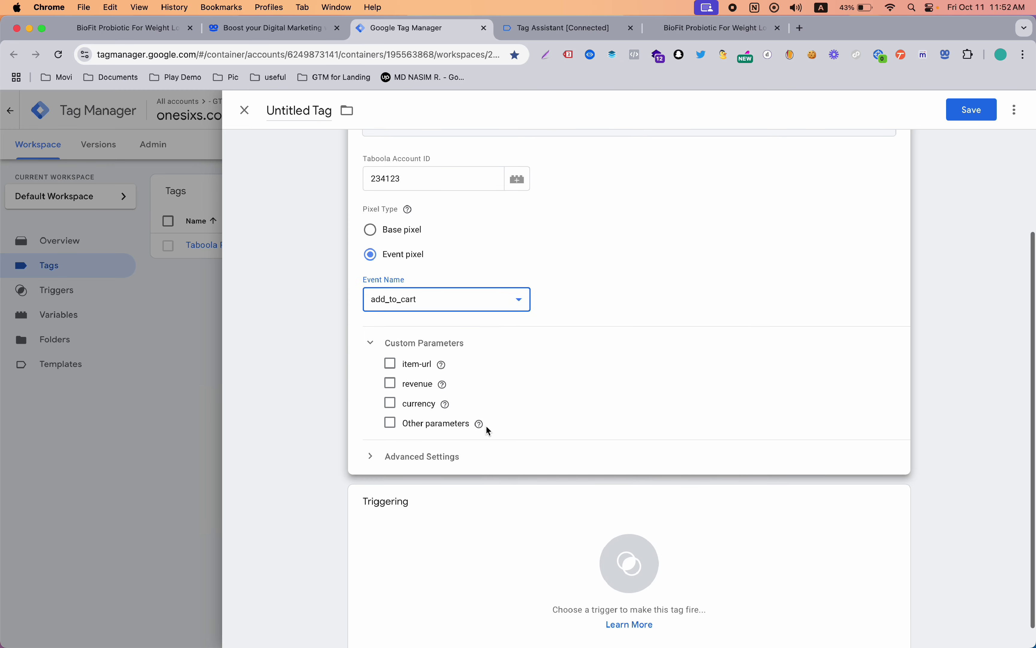
{"action": "left_click", "coordinate": [454, 295]}
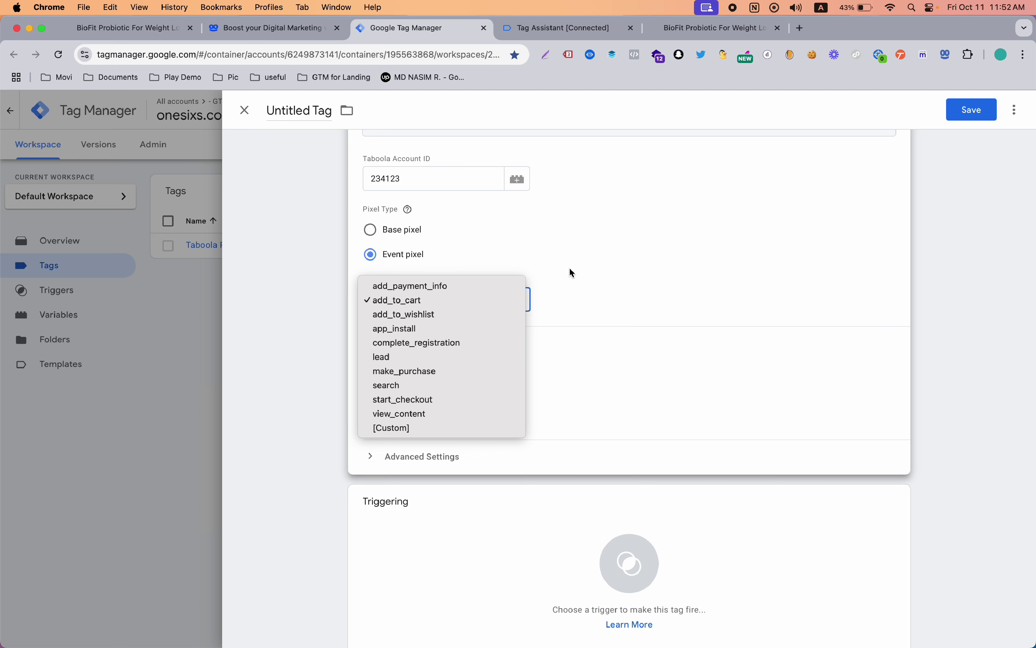
{"action": "left_click", "coordinate": [571, 294]}
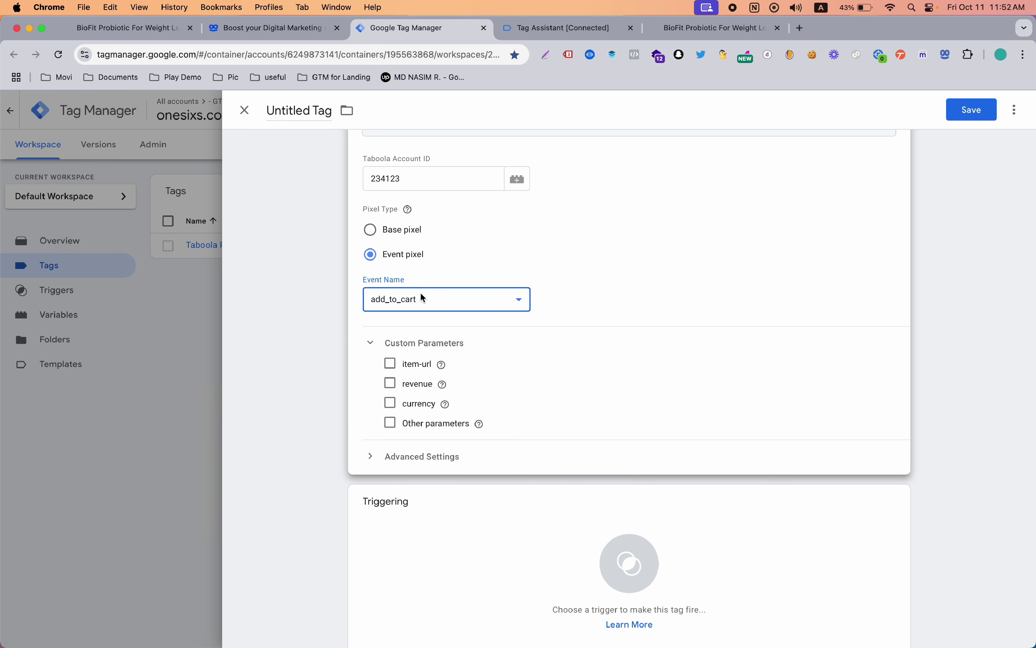
{"action": "scroll", "coordinate": [510, 314], "scroll_direction": "down", "scroll_amount": 1}
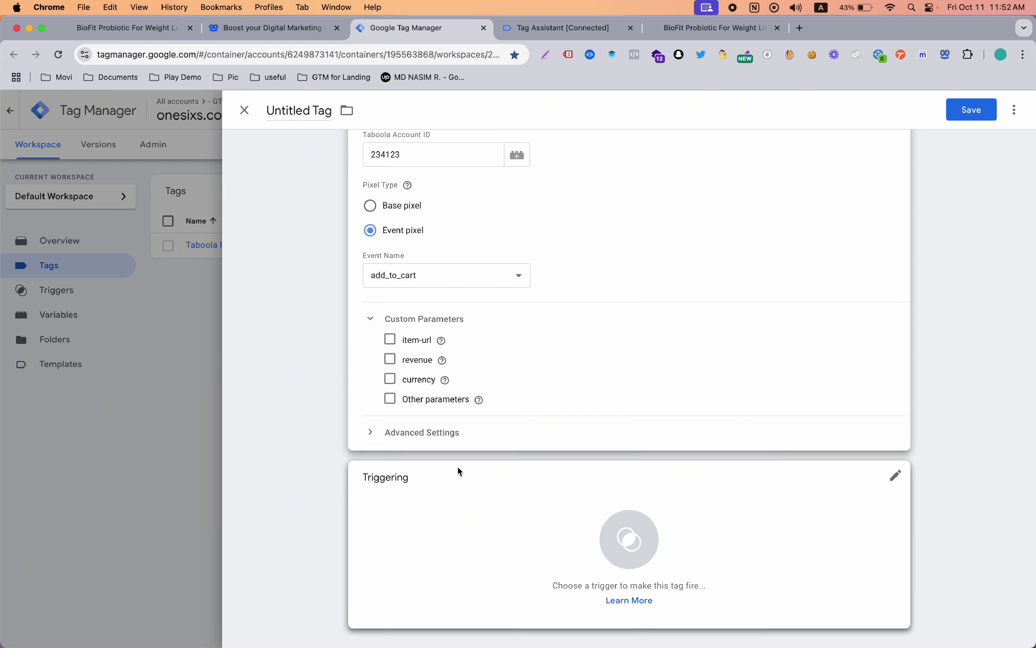
{"action": "left_click", "coordinate": [457, 466]}
{"action": "left_click", "coordinate": [348, 168]}
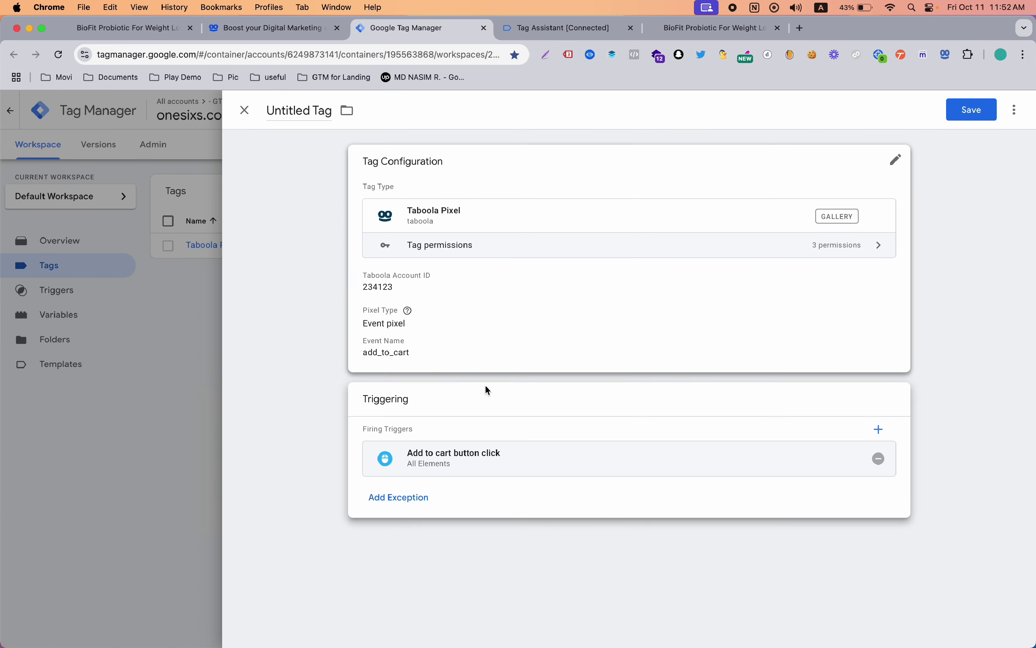
{"action": "left_click", "coordinate": [470, 462]}
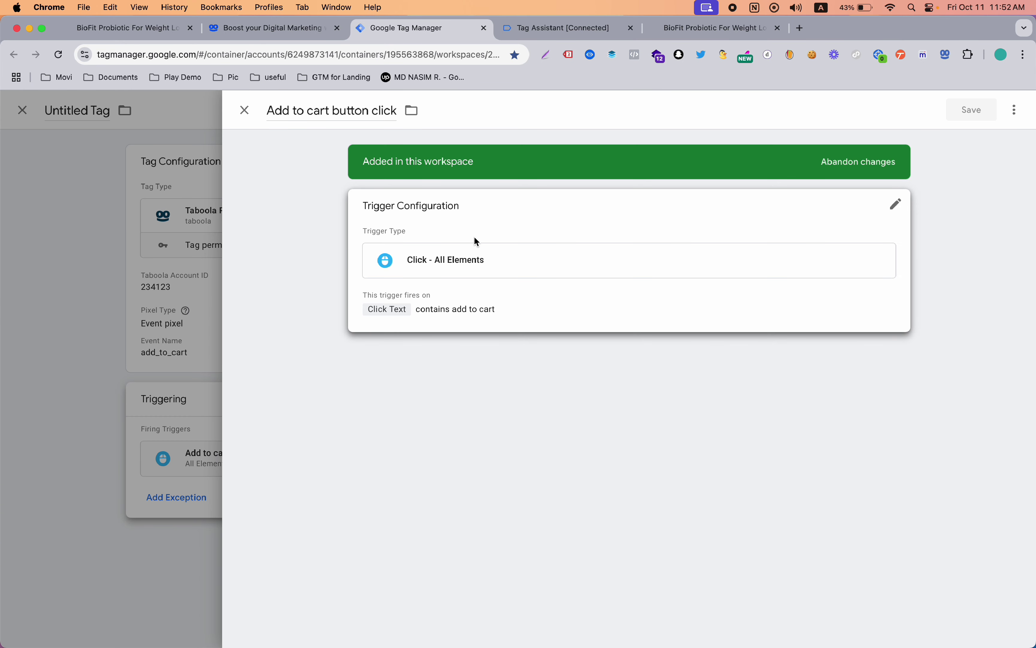
{"action": "left_click", "coordinate": [478, 311]}
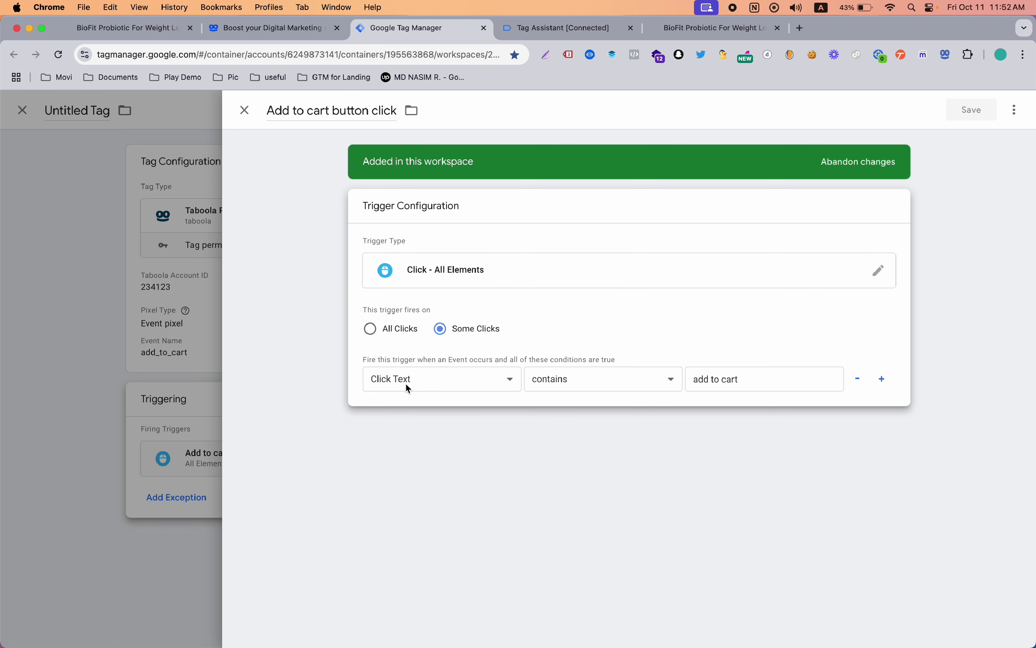
{"action": "left_click", "coordinate": [532, 30]}
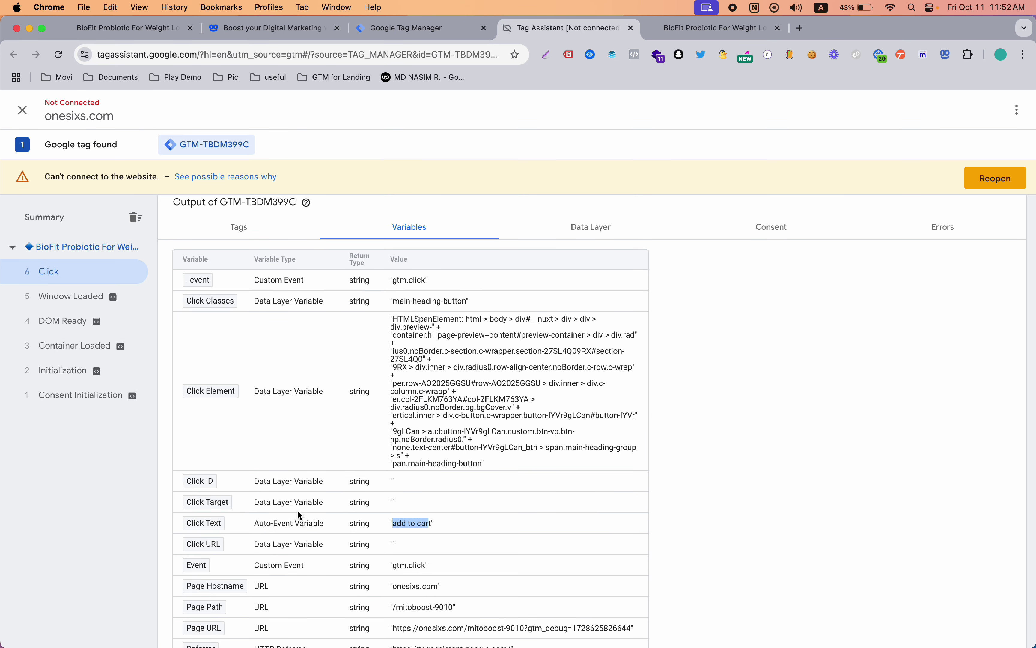
{"action": "left_click", "coordinate": [296, 28]}
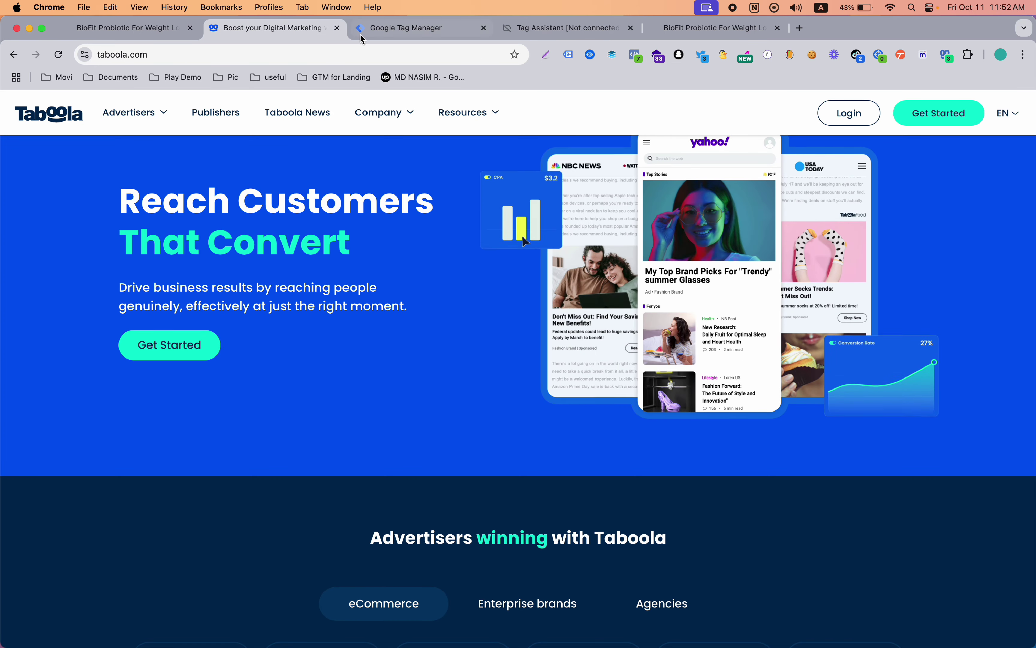
{"action": "left_click", "coordinate": [370, 34]}
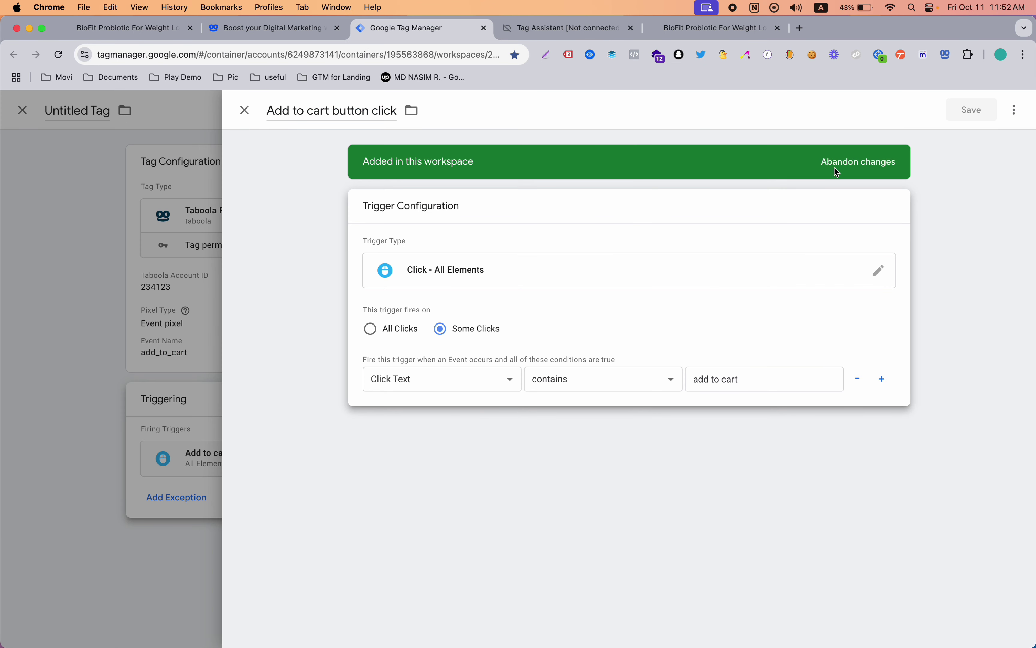
{"action": "left_click", "coordinate": [237, 265]}
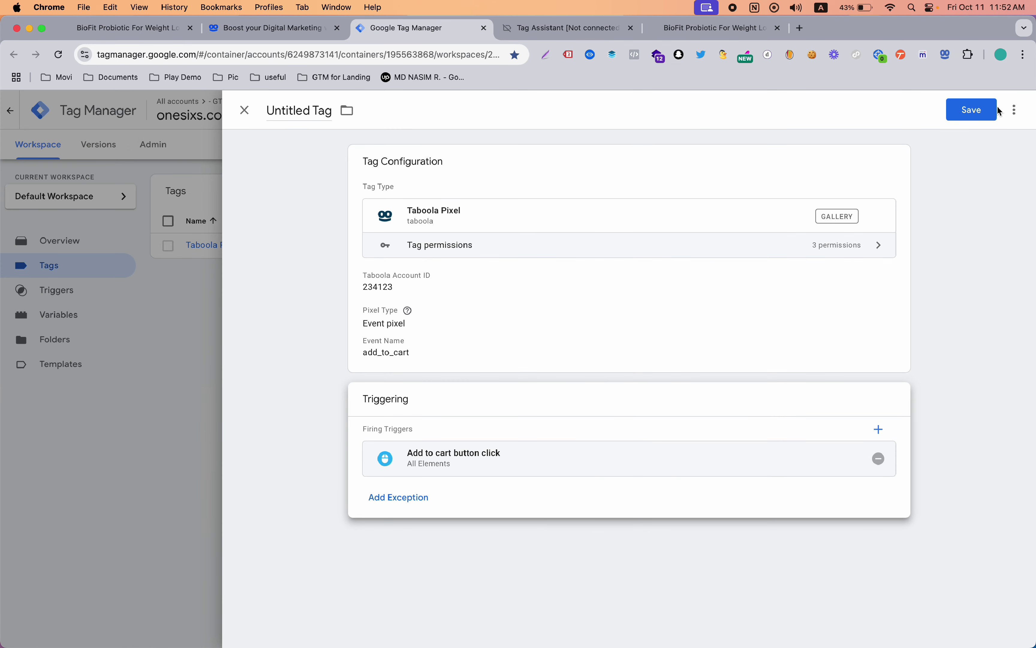
Step: Save the new tag under the name 'Taboola Pixel - add to cart'
{"action": "left_click", "coordinate": [985, 112]}
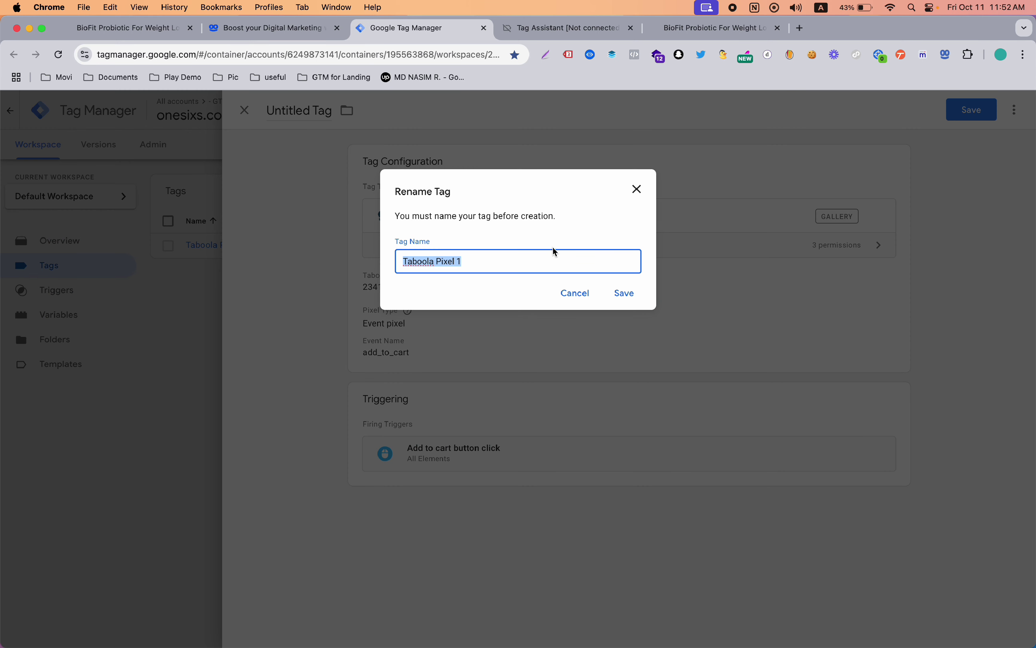
{"action": "left_click", "coordinate": [545, 257]}
{"action": "key", "text": "BackSpace"}
{"action": "type", "text": "-"}
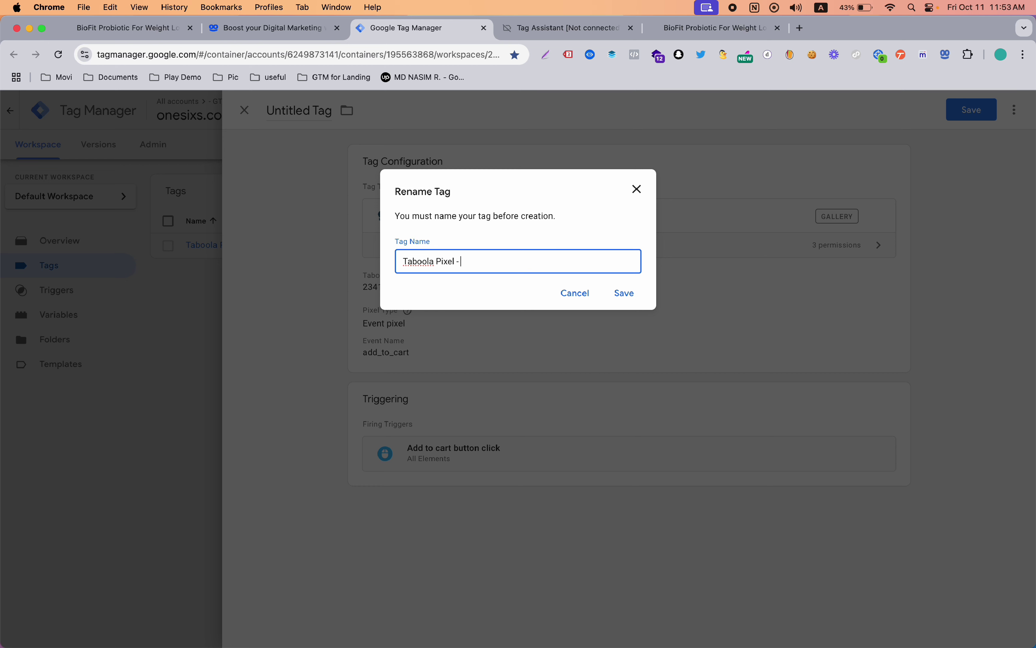
{"action": "type", "text": "dd to cart"}
{"action": "left_click", "coordinate": [622, 294]}
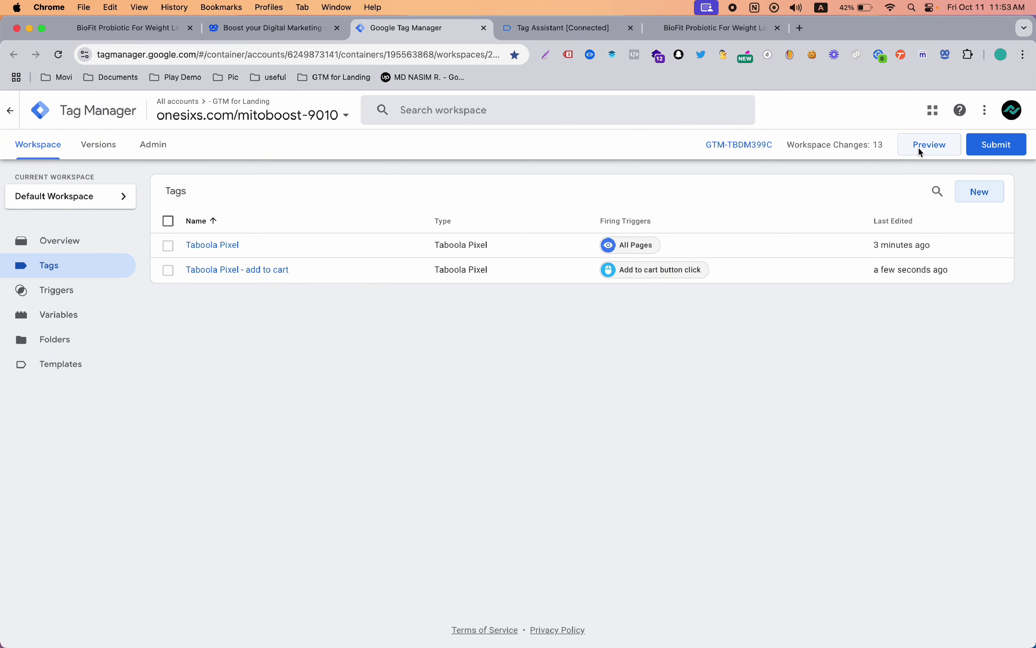
Step: Launch a Preview debug session on onesixs.com and check which Taboola pixels fired on MitoBoost
{"action": "left_click", "coordinate": [921, 148]}
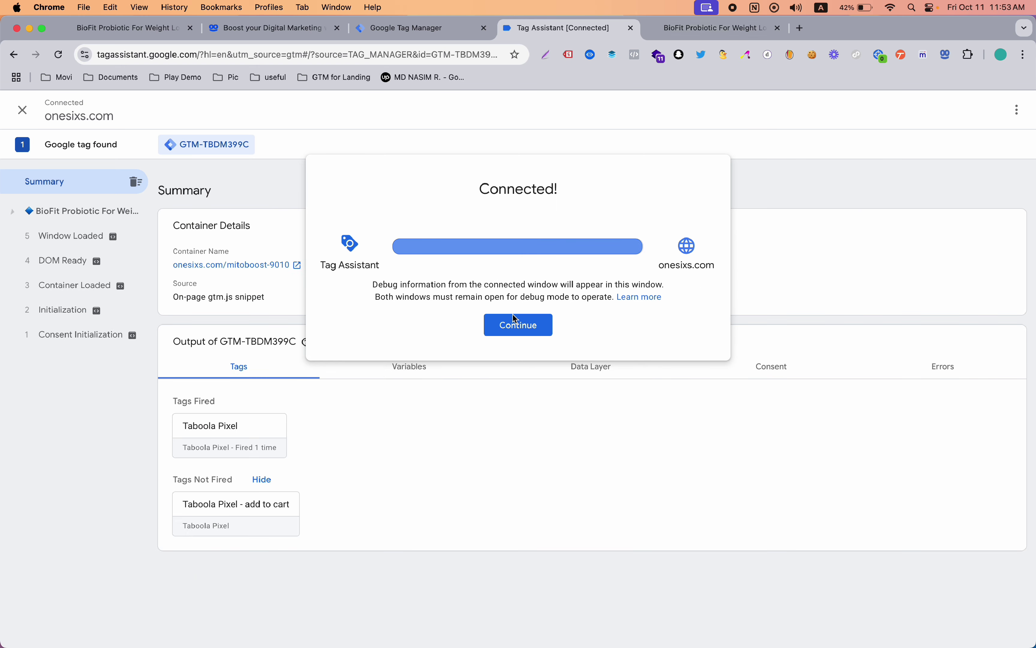
{"action": "left_click", "coordinate": [509, 332]}
{"action": "left_click", "coordinate": [695, 25]}
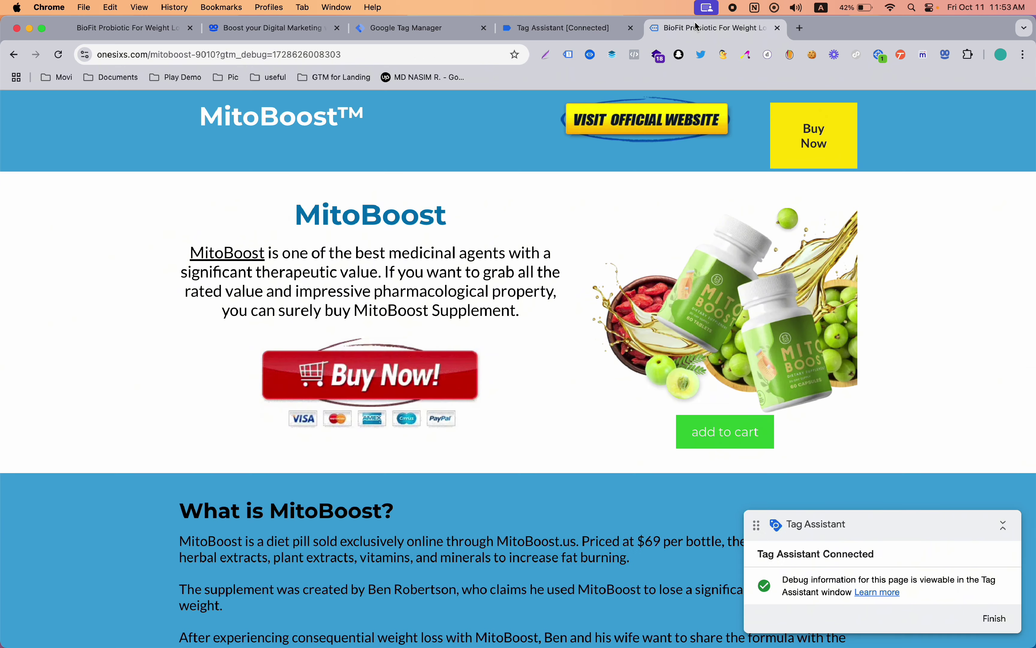
{"action": "scroll", "coordinate": [540, 235], "scroll_direction": "down", "scroll_amount": 2}
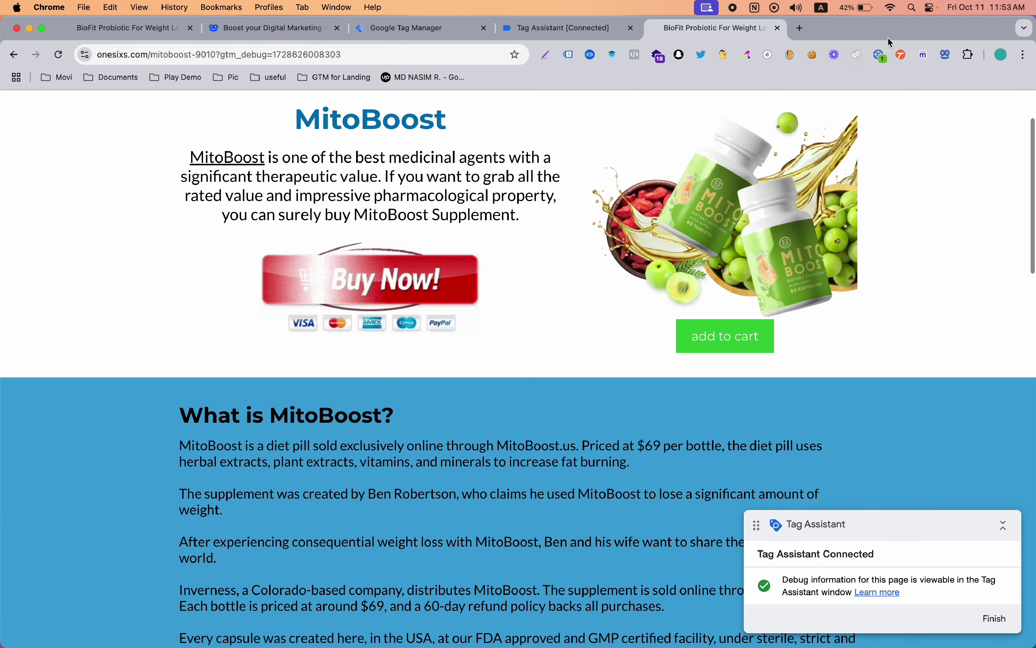
{"action": "scroll", "coordinate": [860, 157], "scroll_direction": "up", "scroll_amount": 3}
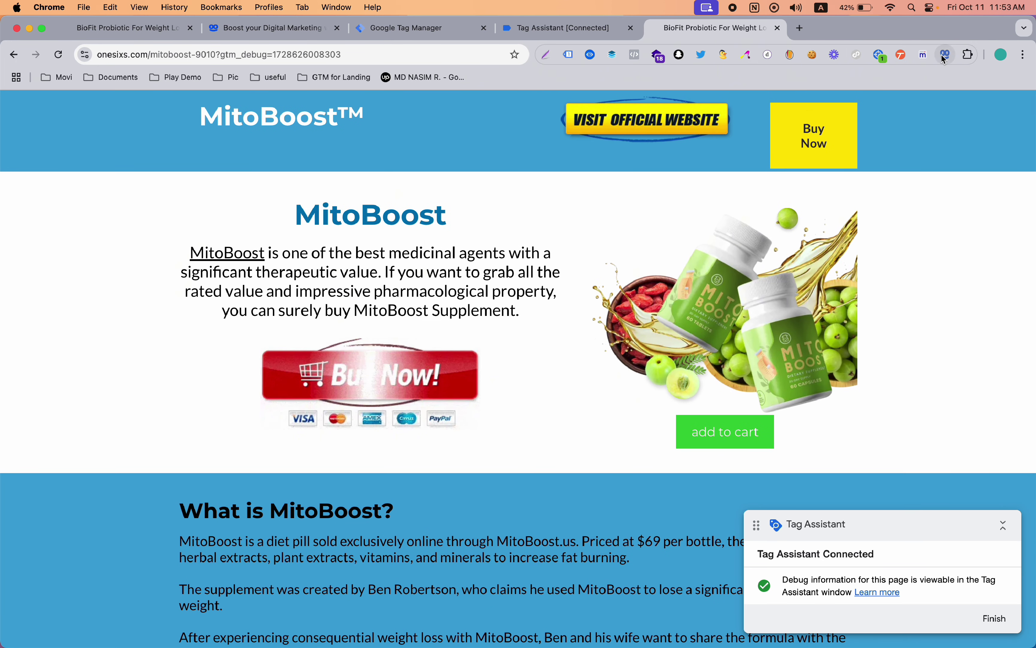
{"action": "left_click", "coordinate": [945, 55]}
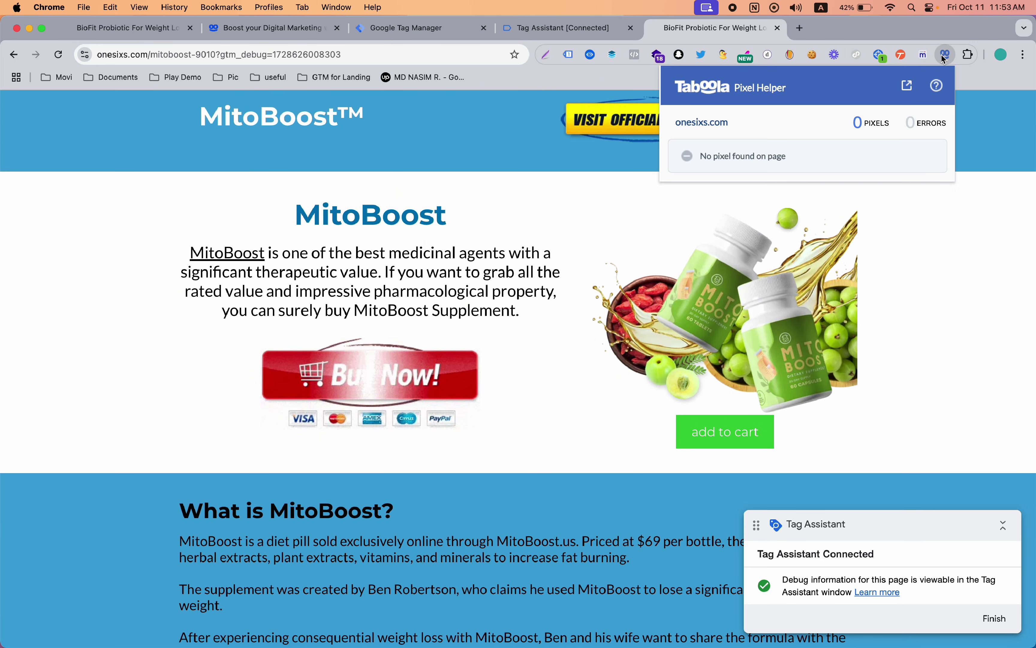
{"action": "left_click", "coordinate": [573, 36]}
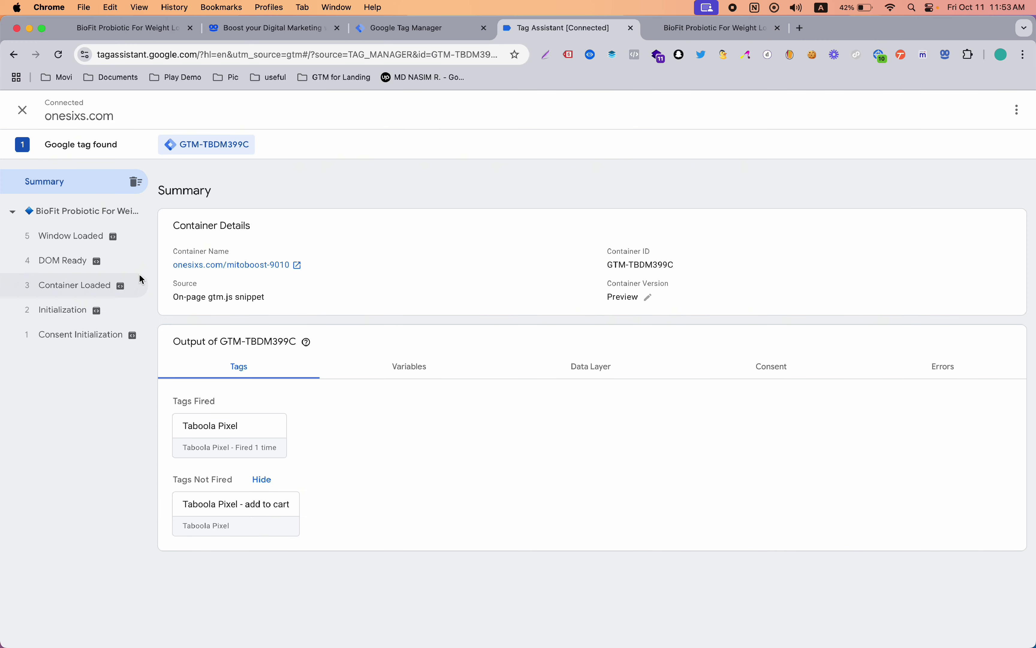
Step: Reload the MitoBoost page and confirm the page_view pixel in Taboola Pixel Helper
{"action": "left_click", "coordinate": [694, 38]}
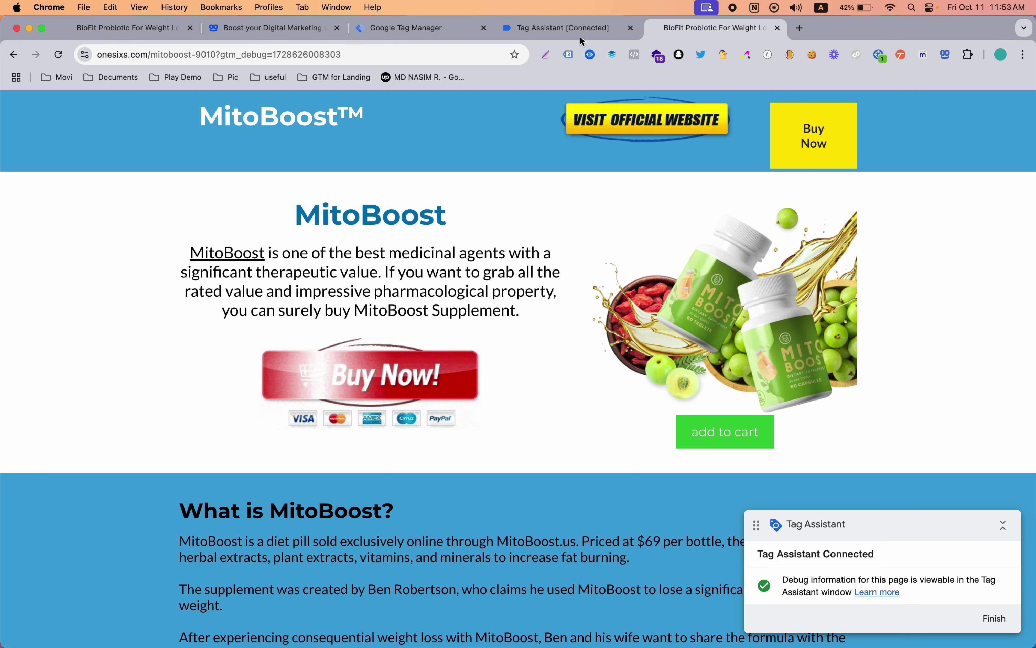
{"action": "left_click", "coordinate": [59, 55]}
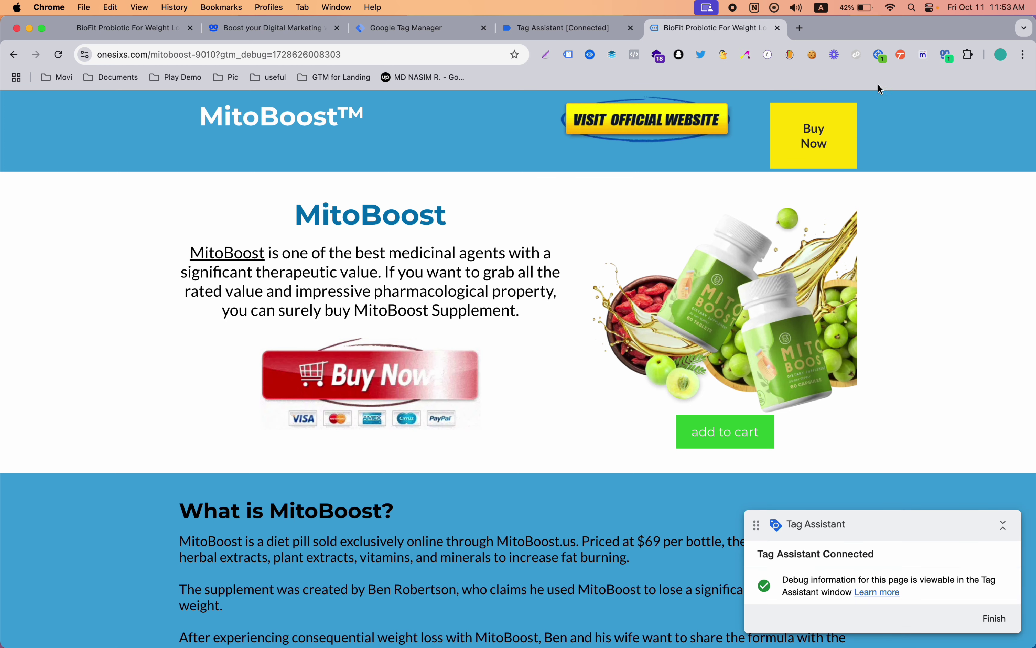
{"action": "left_click", "coordinate": [953, 58]}
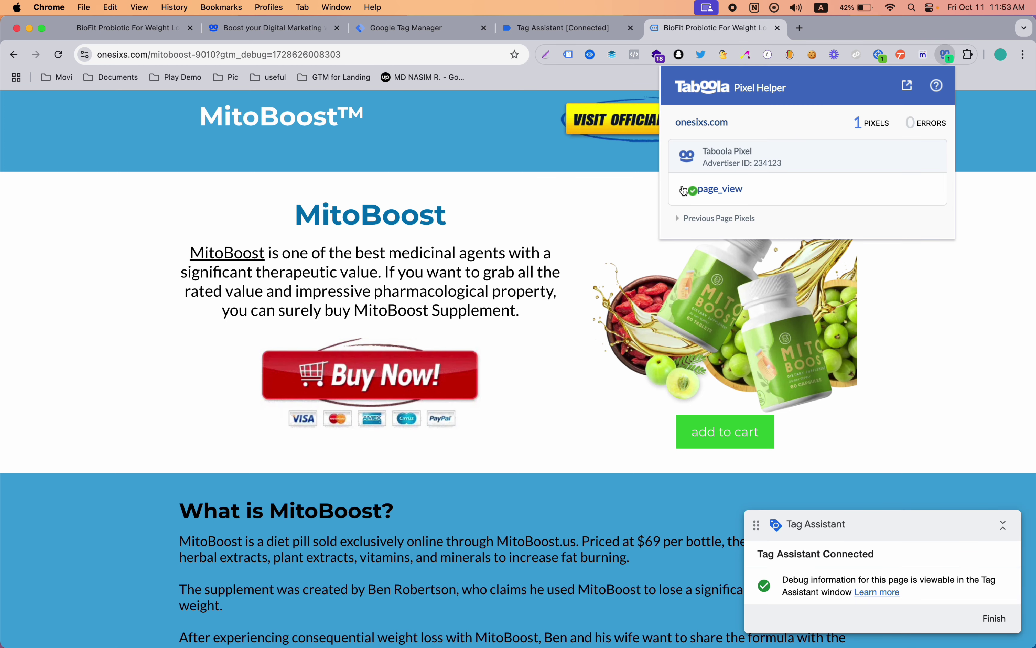
{"action": "left_click", "coordinate": [685, 191]}
{"action": "left_click", "coordinate": [491, 131]}
Step: Click the page's add to cart button and confirm the add_to_cart pixel fires
{"action": "scroll", "coordinate": [489, 131], "scroll_direction": "down", "scroll_amount": 5}
{"action": "left_click", "coordinate": [724, 185]}
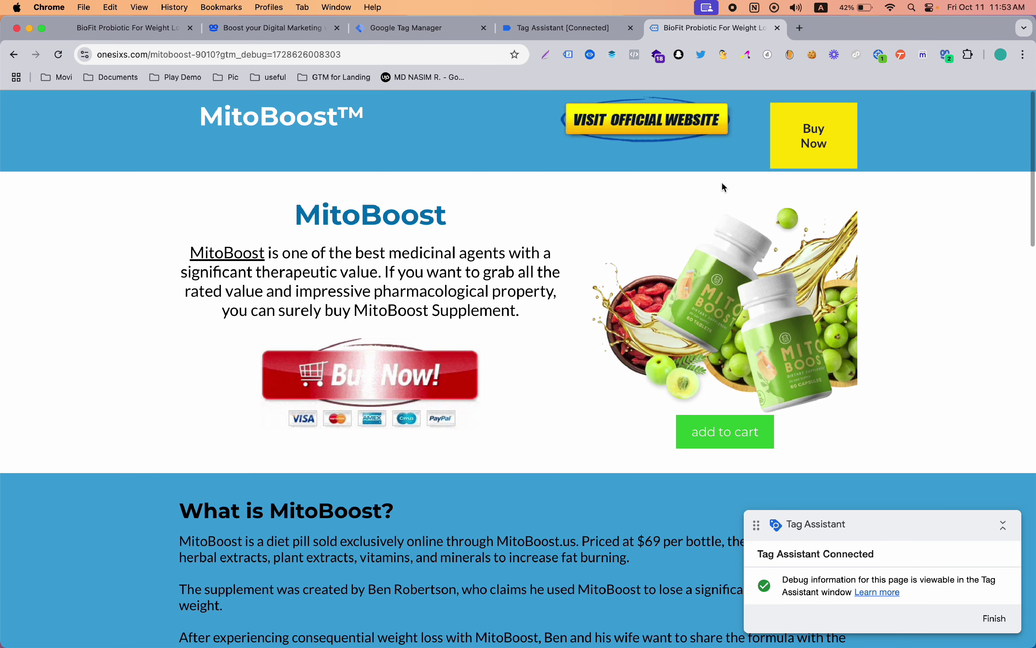
{"action": "left_click", "coordinate": [947, 55]}
{"action": "left_click", "coordinate": [693, 212]}
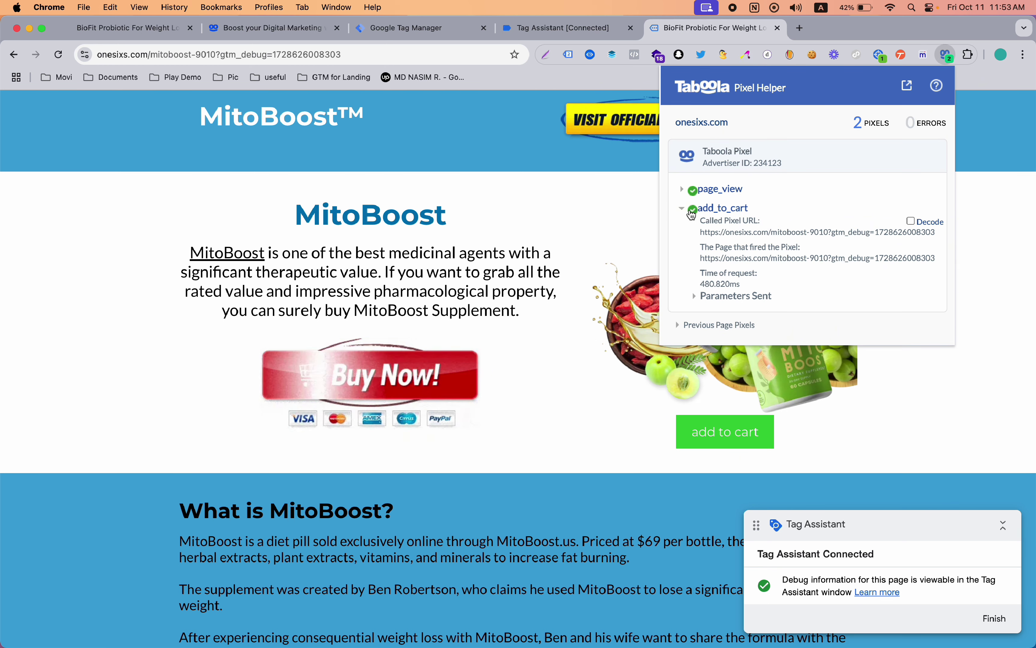
{"action": "left_click", "coordinate": [682, 210]}
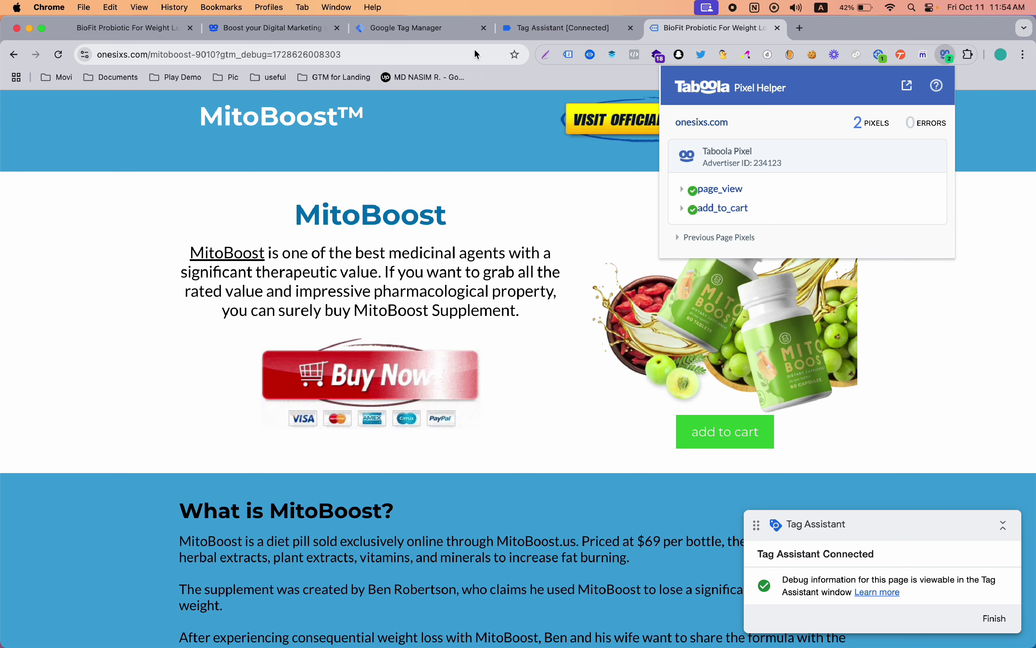
{"action": "left_click", "coordinate": [414, 30]}
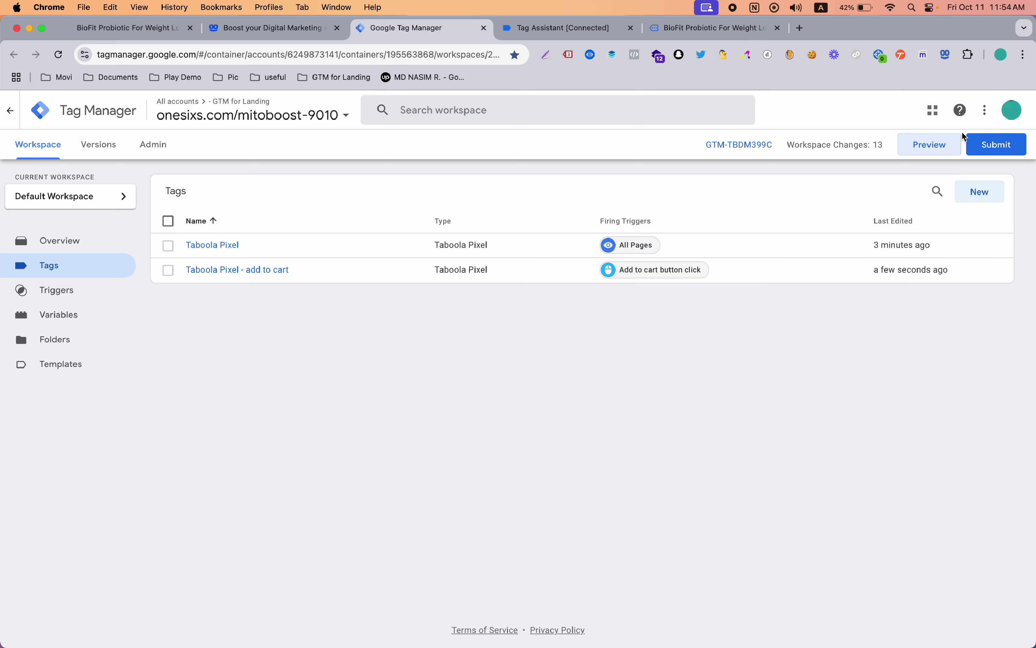
{"action": "left_click", "coordinate": [982, 148]}
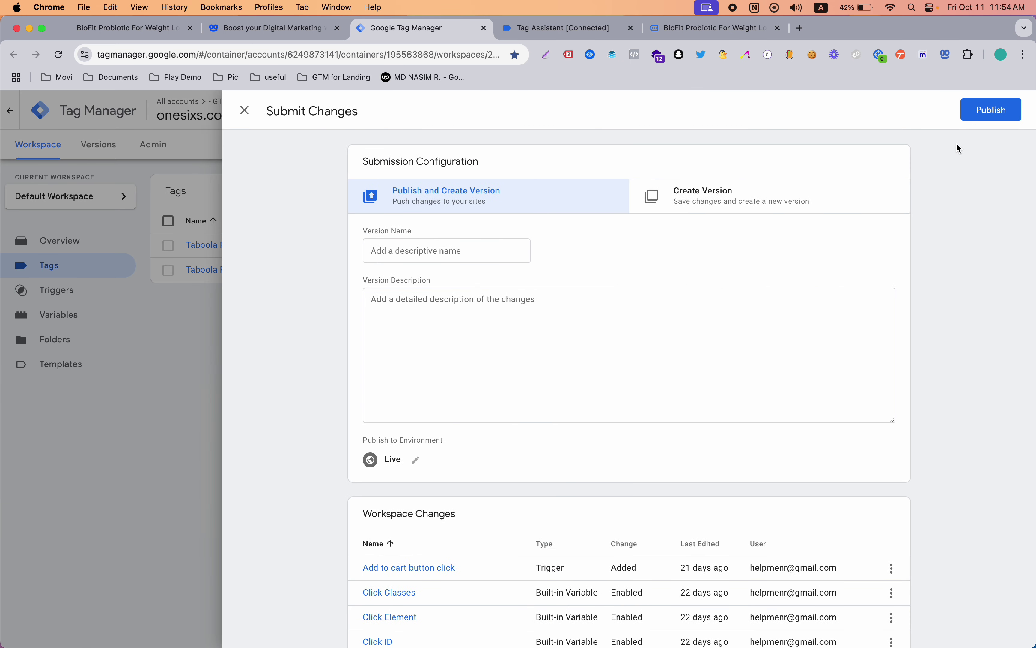
{"action": "left_click", "coordinate": [152, 301]}
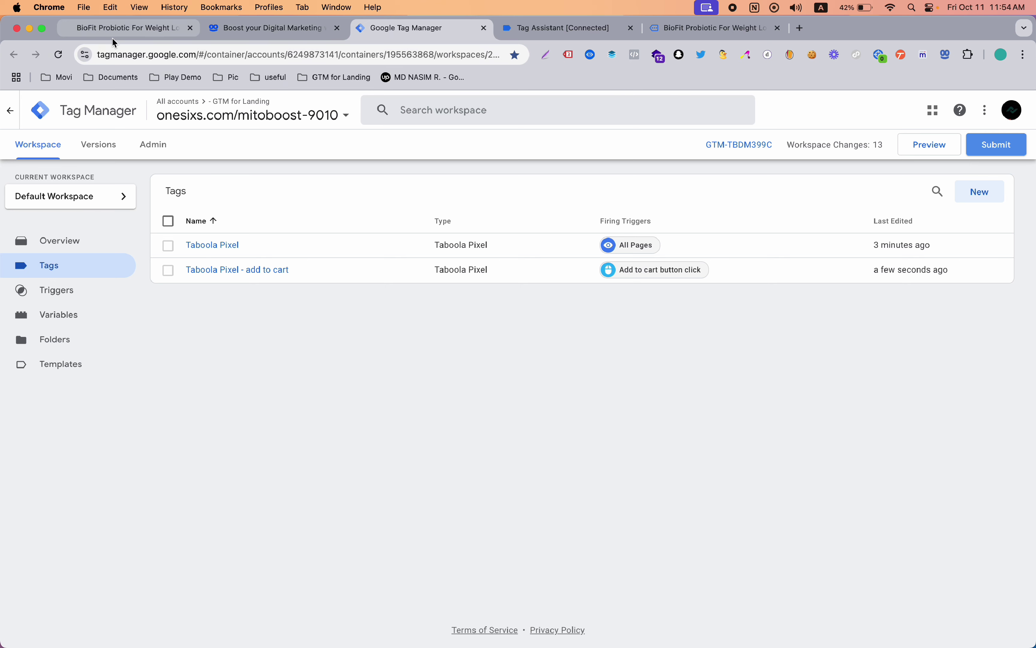
Step: Switch to the taboola.com tab and scroll up to its 'Reach Customers That Convert' headline
{"action": "left_click", "coordinate": [264, 38]}
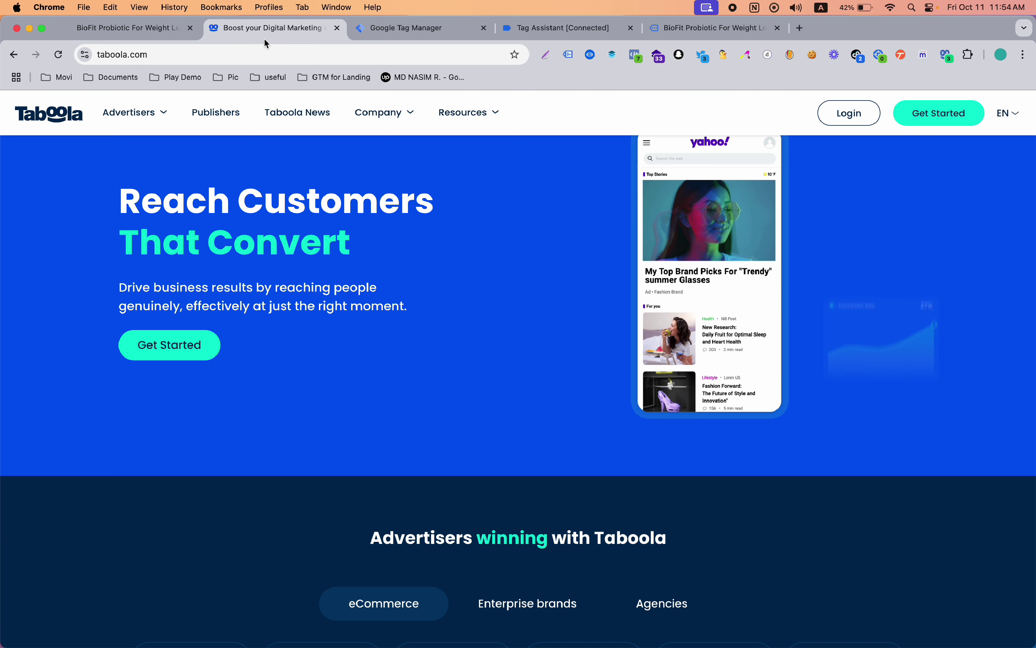
{"action": "scroll", "coordinate": [381, 161], "scroll_direction": "up", "scroll_amount": 2}
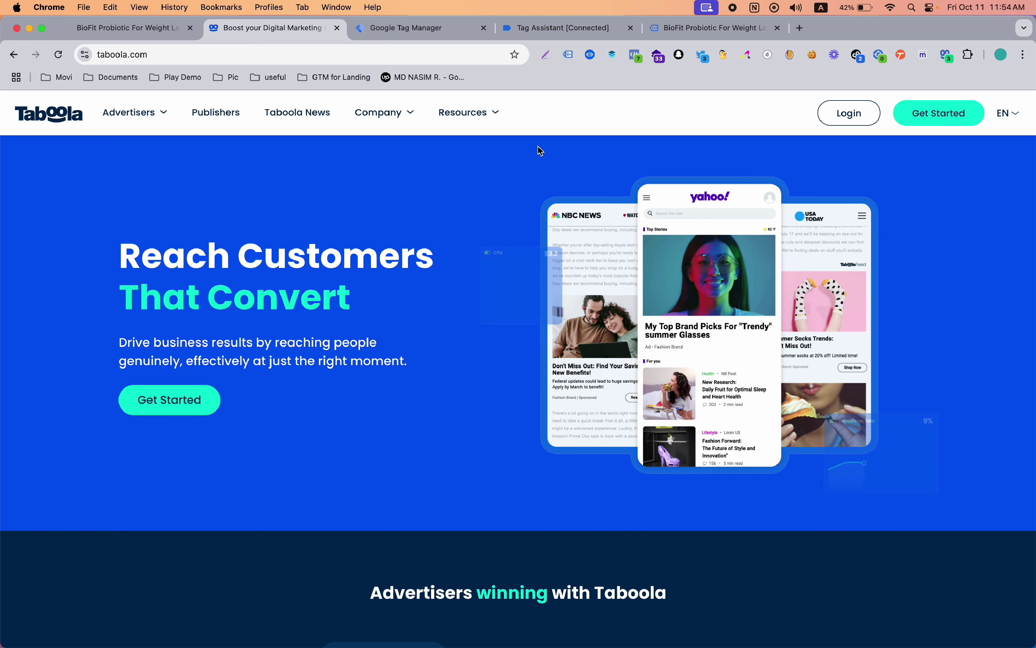